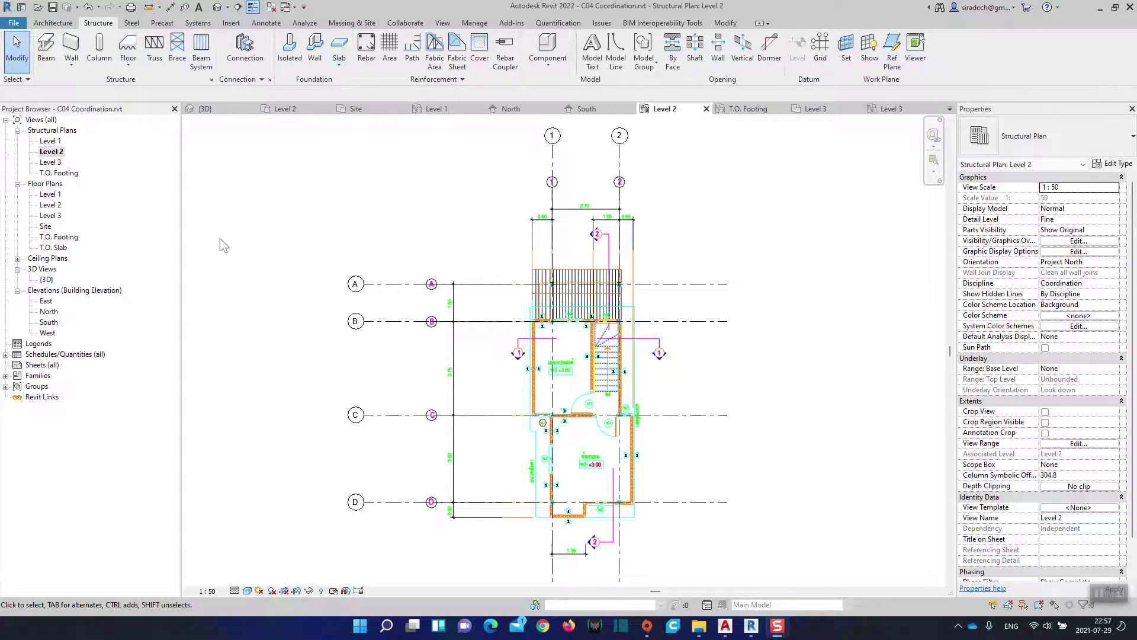
Review the model in the 3D view, then open the T.O. Footing structural plan
{"action": "double_click", "coordinate": [45, 280]}
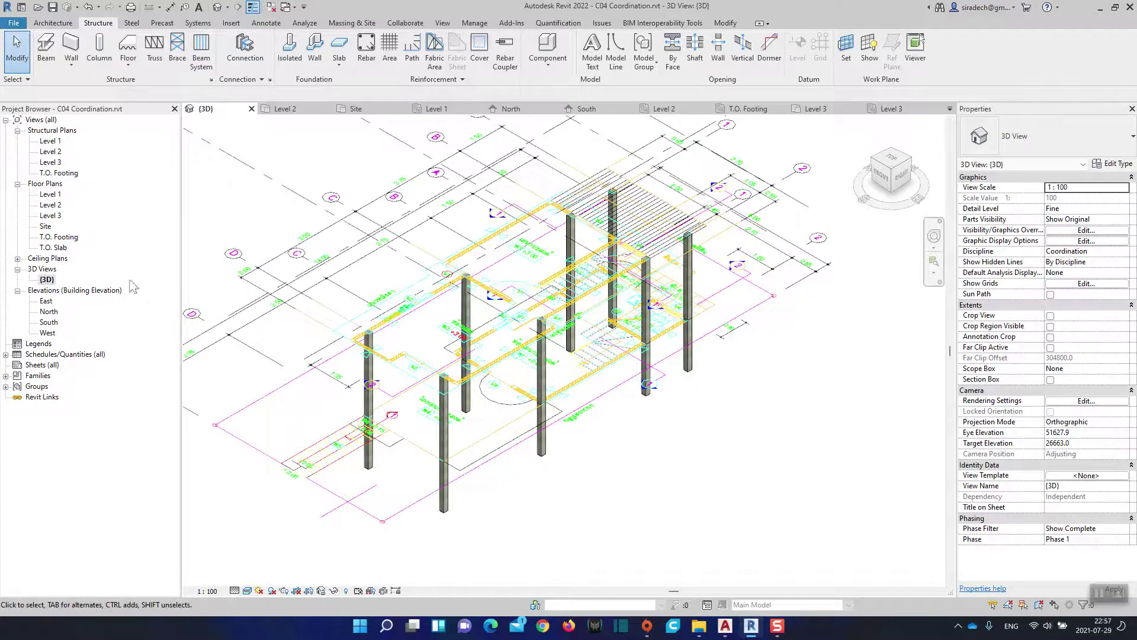
{"action": "left_click", "coordinate": [59, 173]}
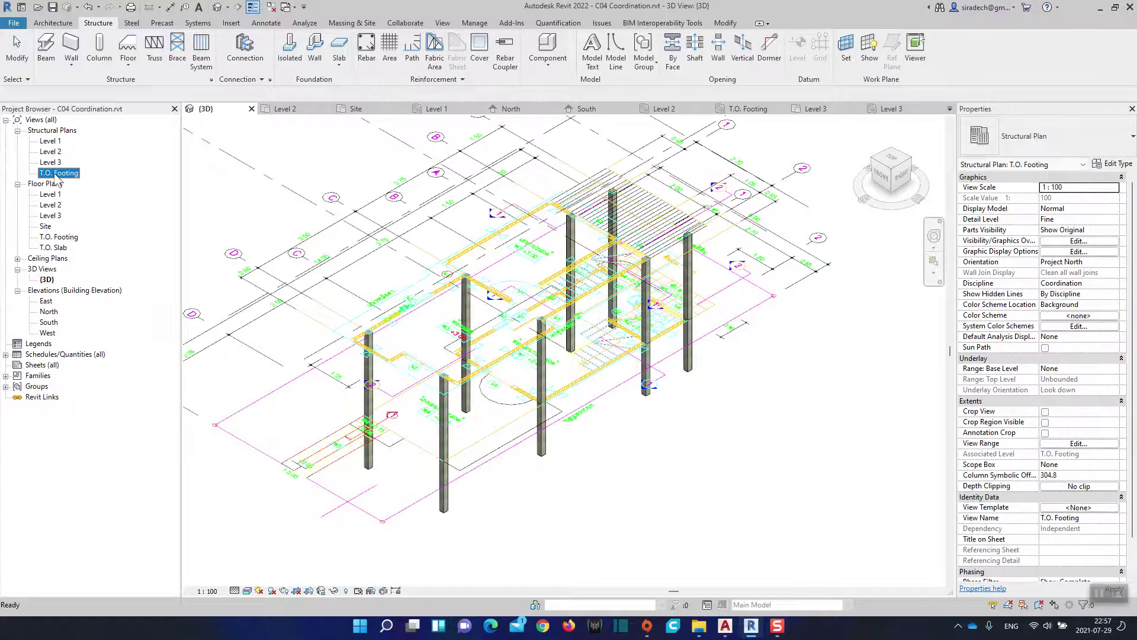
{"action": "double_click", "coordinate": [59, 173]}
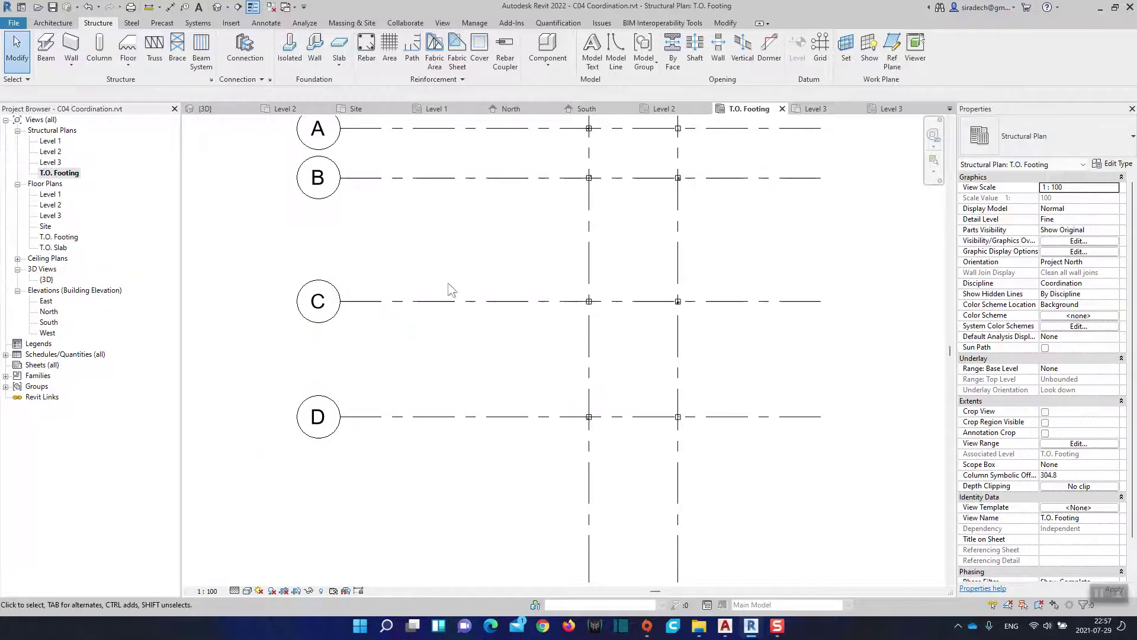
{"action": "scroll", "coordinate": [452, 287], "scroll_direction": "down", "scroll_amount": 1}
Set the T.O. Footing plan scale to 1 : 50, change its visual style, and recentre the grids
{"action": "left_click", "coordinate": [207, 590]}
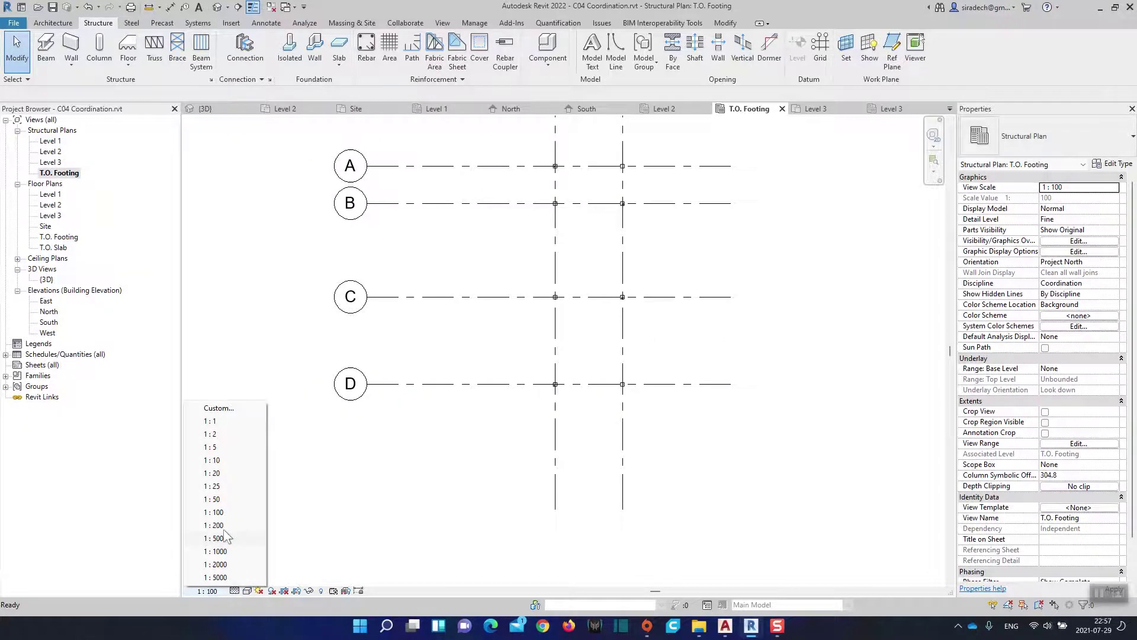
{"action": "left_click", "coordinate": [227, 499]}
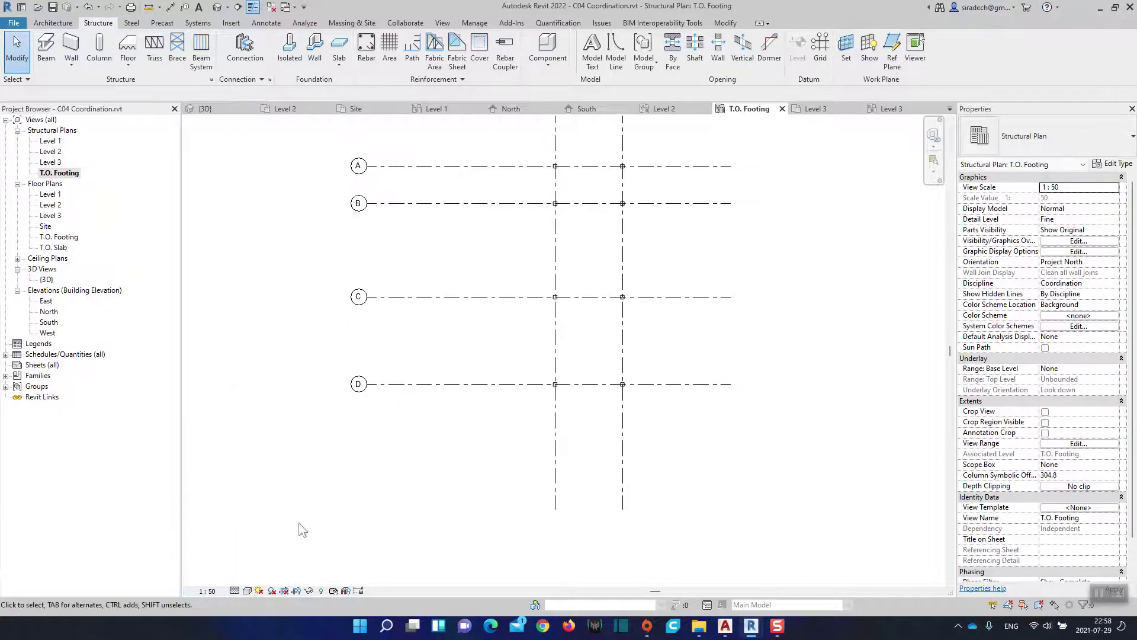
{"action": "left_click", "coordinate": [247, 591]}
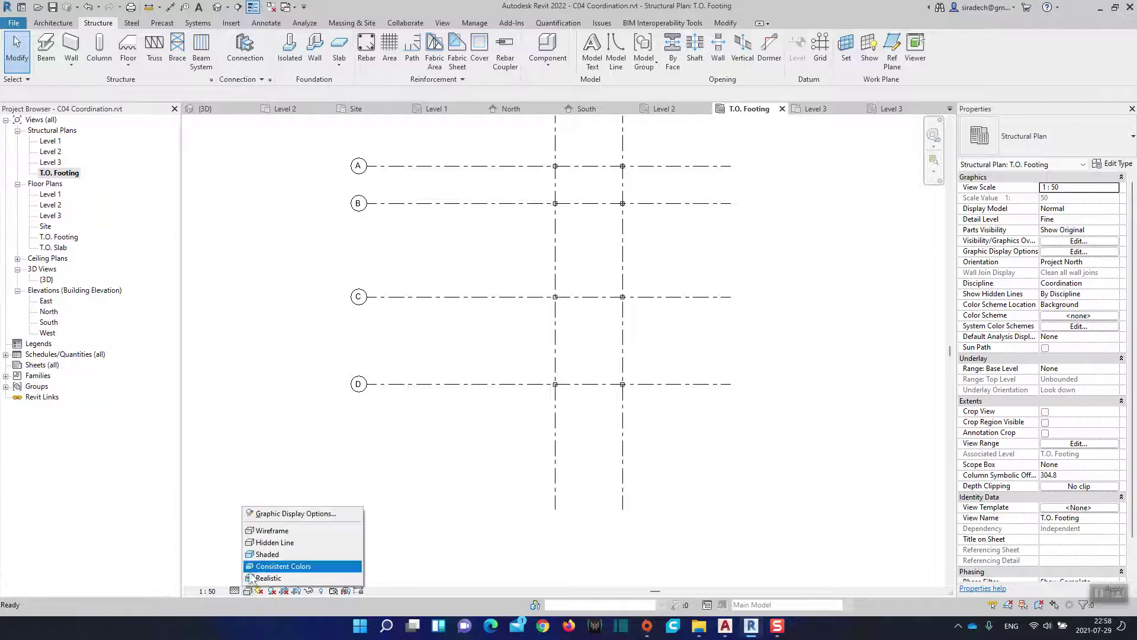
{"action": "left_click", "coordinate": [278, 548]}
{"action": "scroll", "coordinate": [509, 294], "scroll_direction": "up", "scroll_amount": 1}
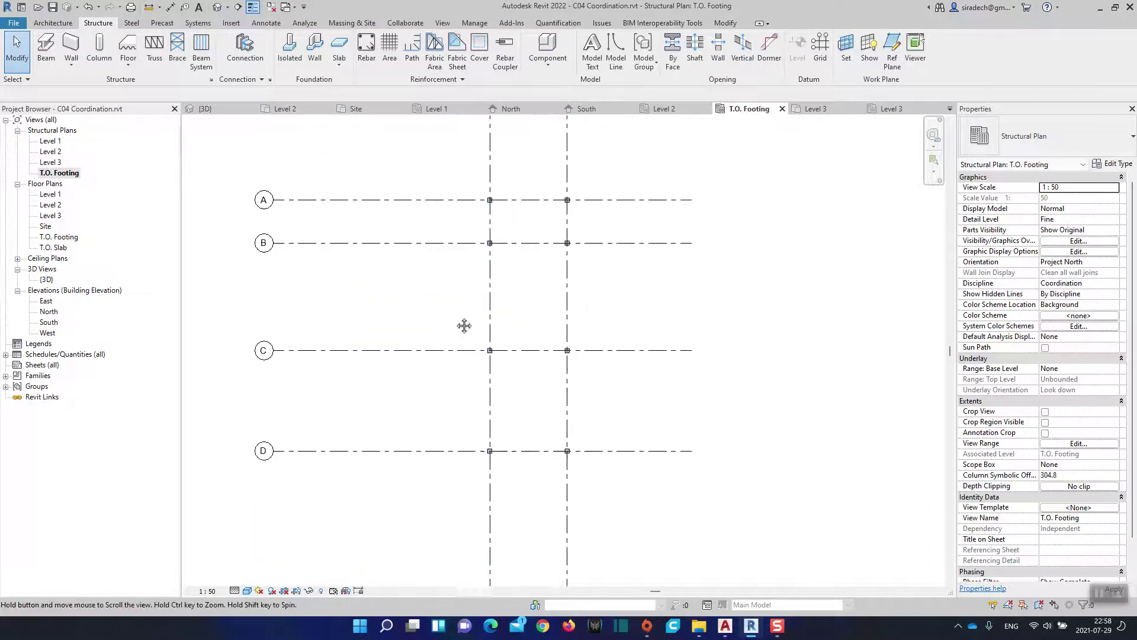
{"action": "middle_click_drag", "start_coordinate": [464, 323], "coordinate": [441, 339]}
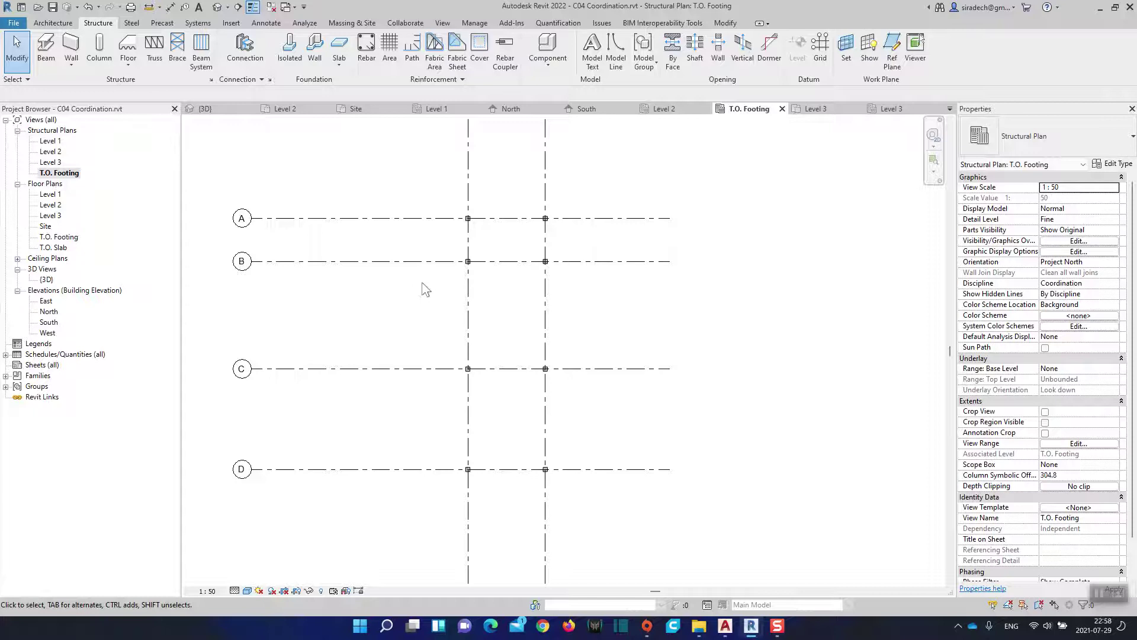
{"action": "mouse_move", "coordinate": [435, 322]}
{"action": "middle_mouse_down"}
{"action": "mouse_move", "coordinate": [588, 276]}
{"action": "mouse_move", "coordinate": [524, 316]}
{"action": "middle_mouse_up"}
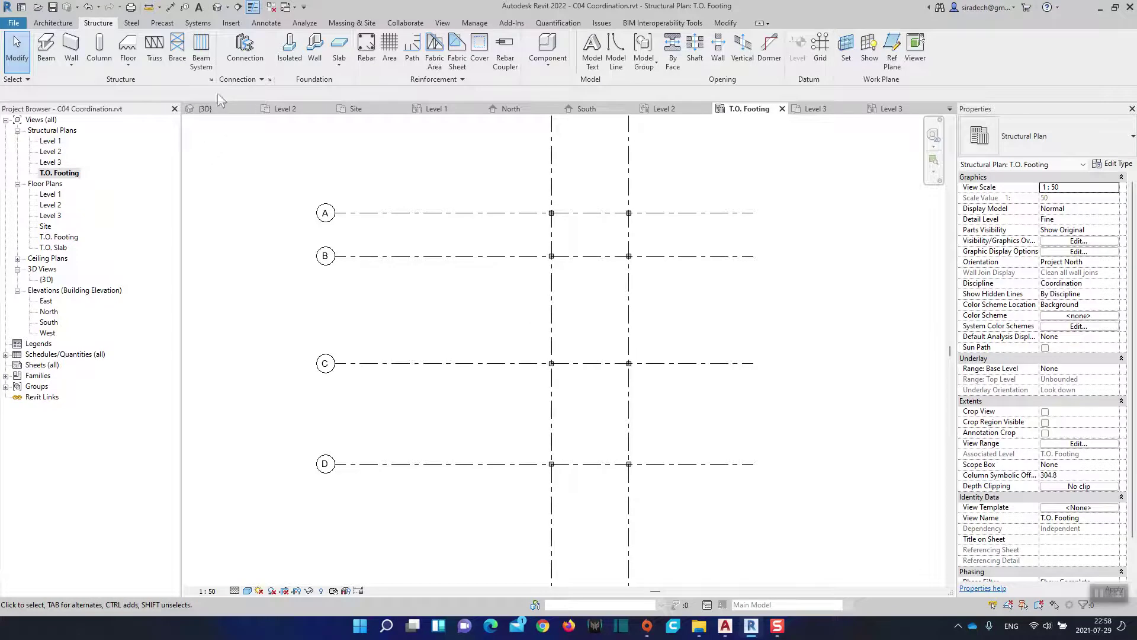
Start an isolated foundation and browse the Structural Foundations library to select M_Pile Cap-2 Pile.rfa
{"action": "left_click", "coordinate": [285, 59]}
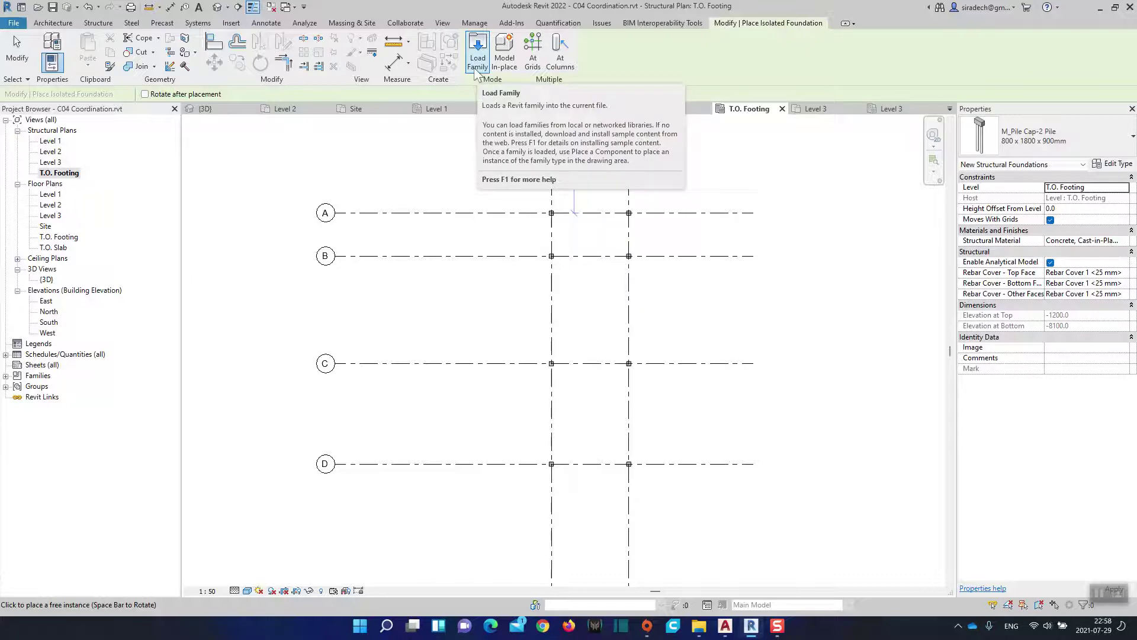
{"action": "left_click", "coordinate": [475, 65]}
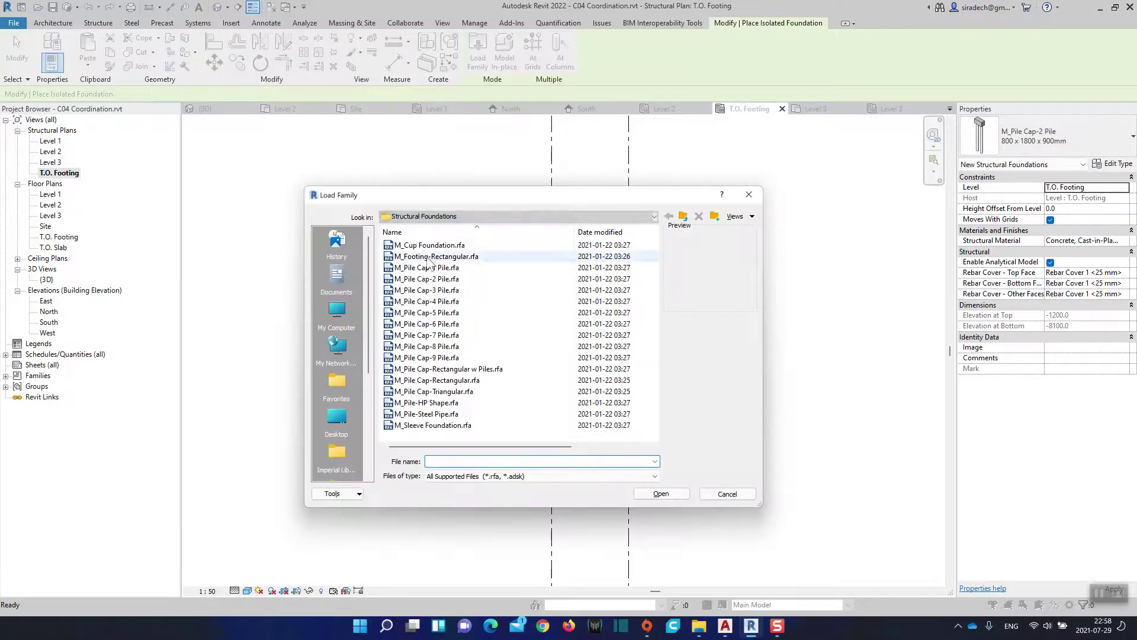
{"action": "left_click", "coordinate": [428, 267]}
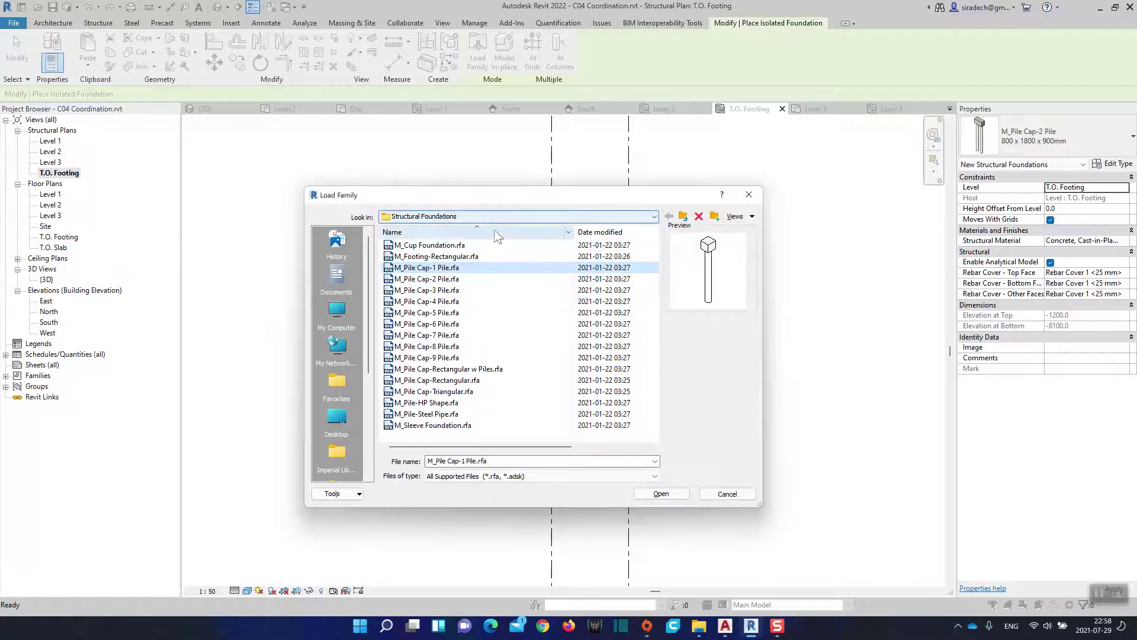
{"action": "left_click", "coordinate": [425, 325]}
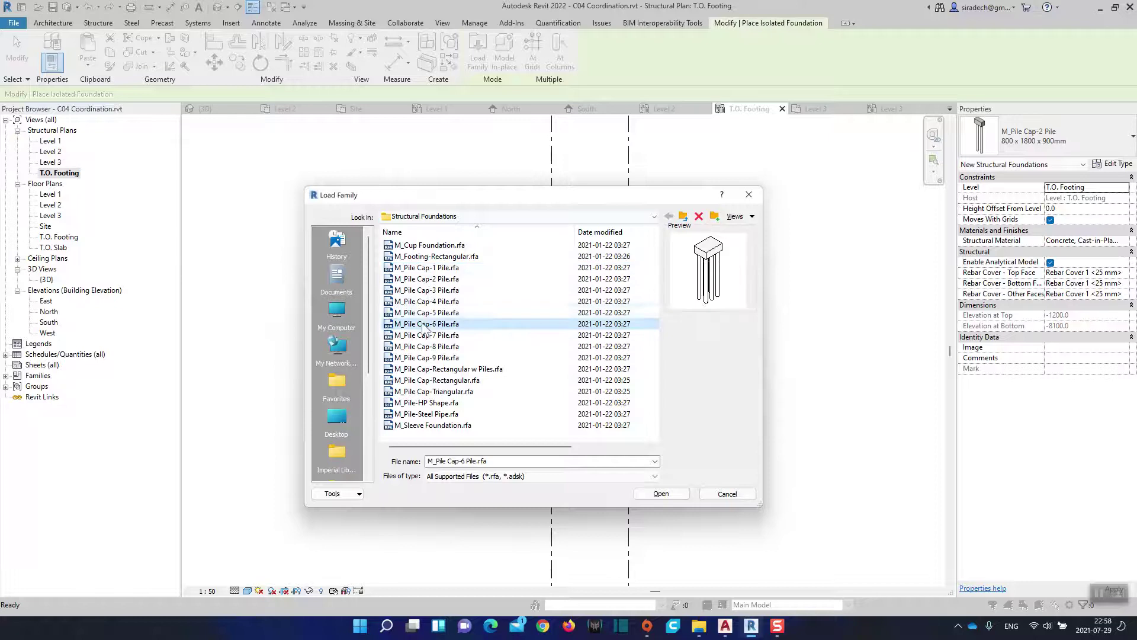
{"action": "left_click", "coordinate": [450, 279]}
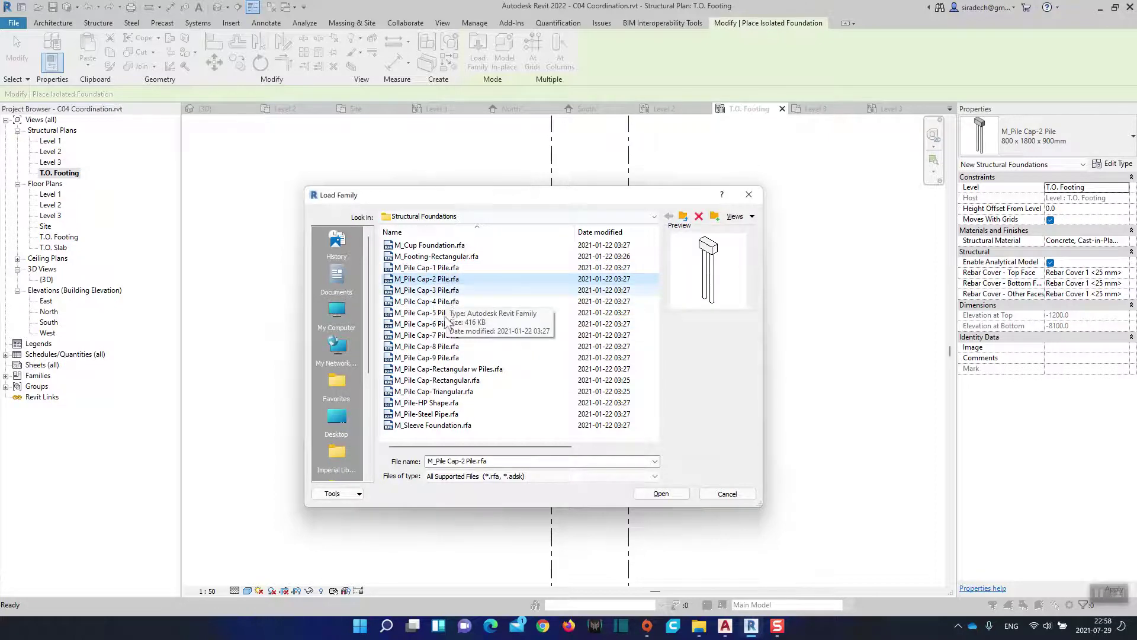
{"action": "left_click", "coordinate": [464, 260]}
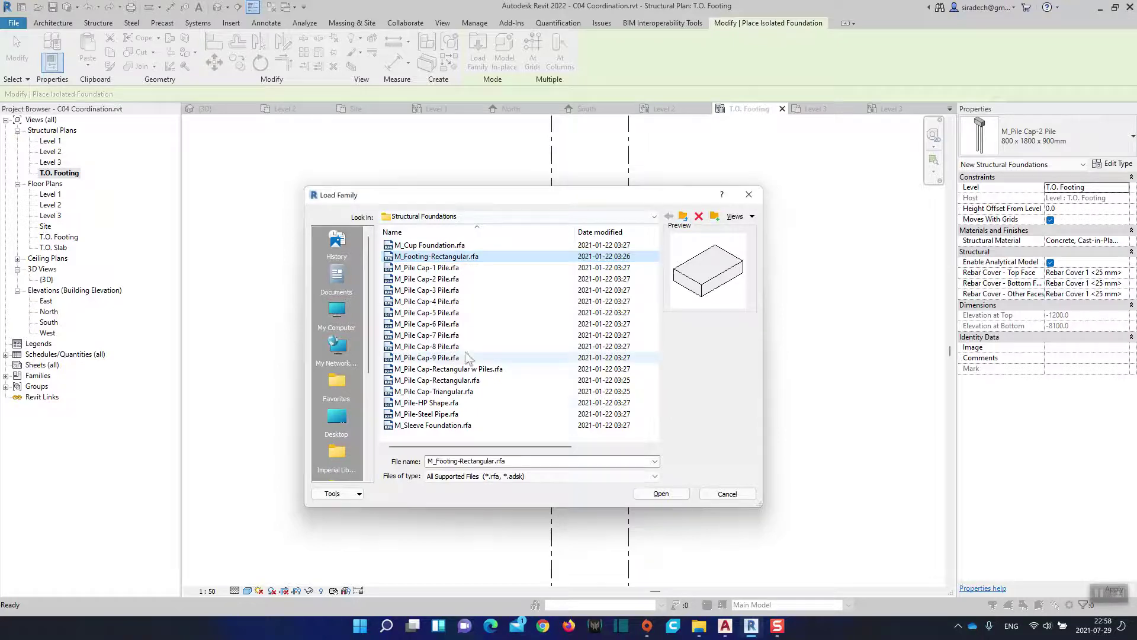
{"action": "left_click", "coordinate": [444, 323]}
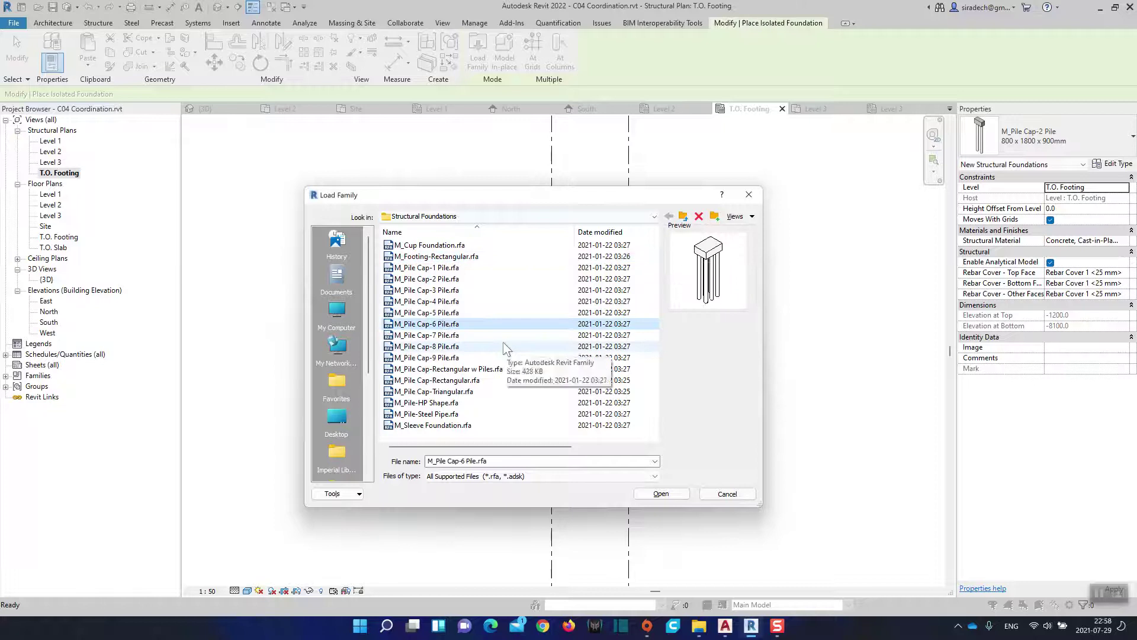
{"action": "key", "text": "Up"}
{"action": "key", "text": "Up"}
{"action": "key", "text": "Up"}
{"action": "key", "text": "Up"}
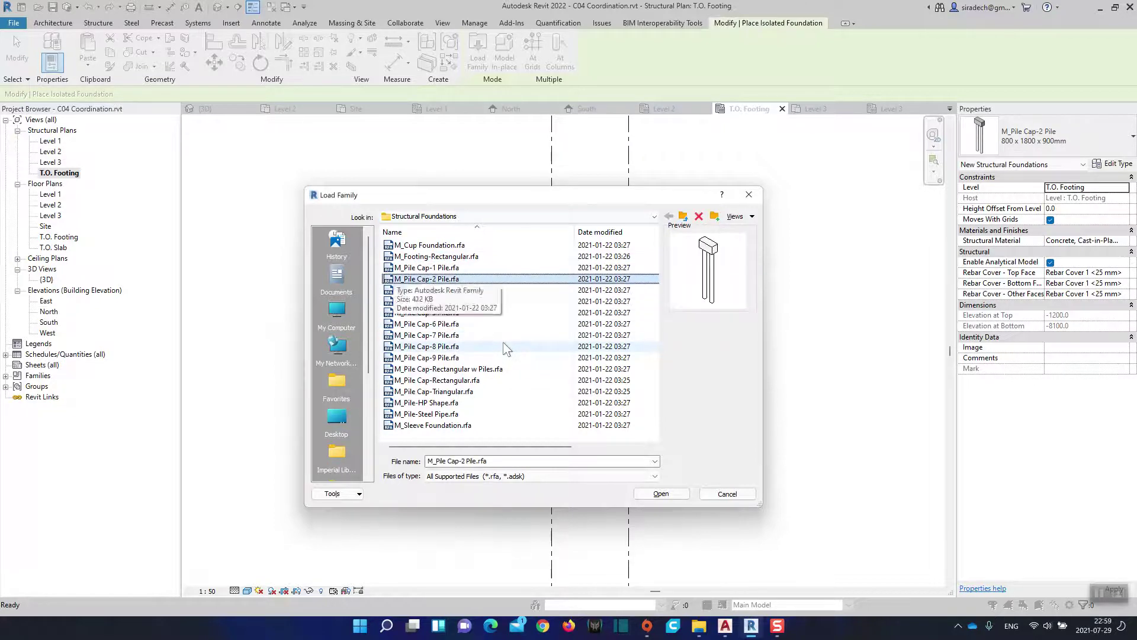
{"action": "mouse_move", "coordinate": [725, 625]}
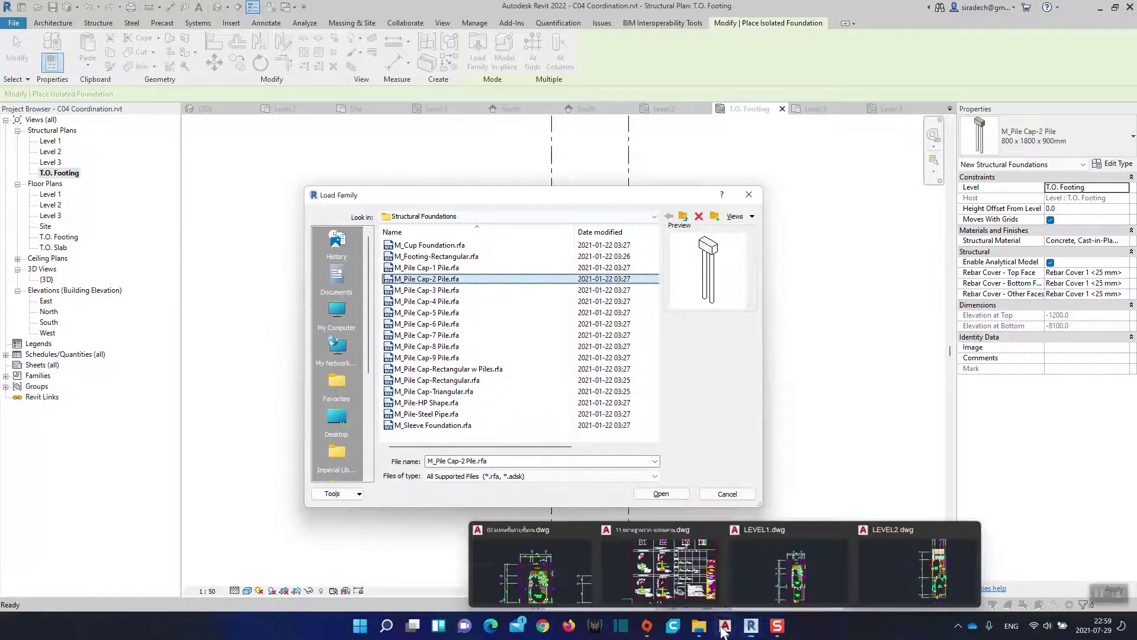
{"action": "left_click", "coordinate": [650, 587]}
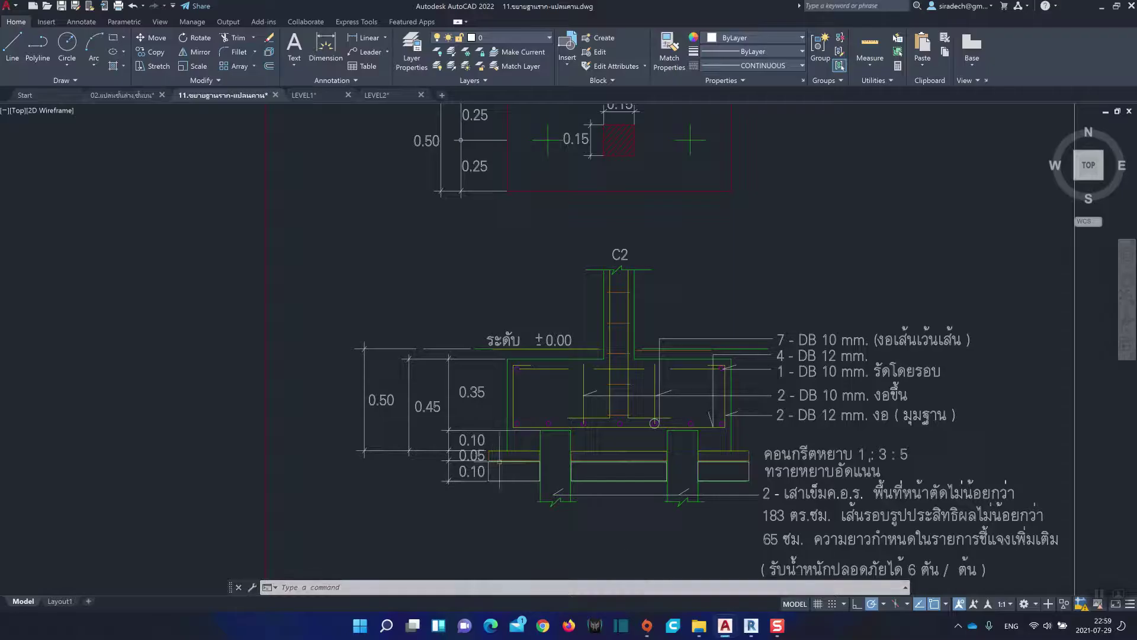
{"action": "scroll", "coordinate": [622, 256], "scroll_direction": "down", "scroll_amount": 2}
{"action": "middle_click_drag", "start_coordinate": [662, 240], "coordinate": [629, 370]}
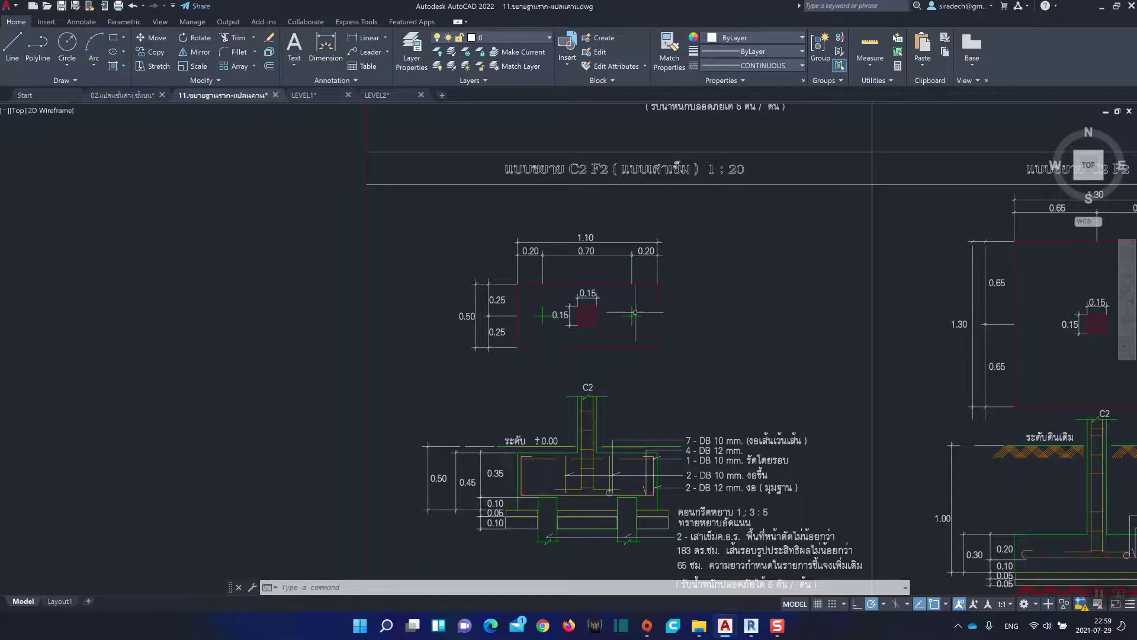
{"action": "scroll", "coordinate": [663, 272], "scroll_direction": "down", "scroll_amount": 8}
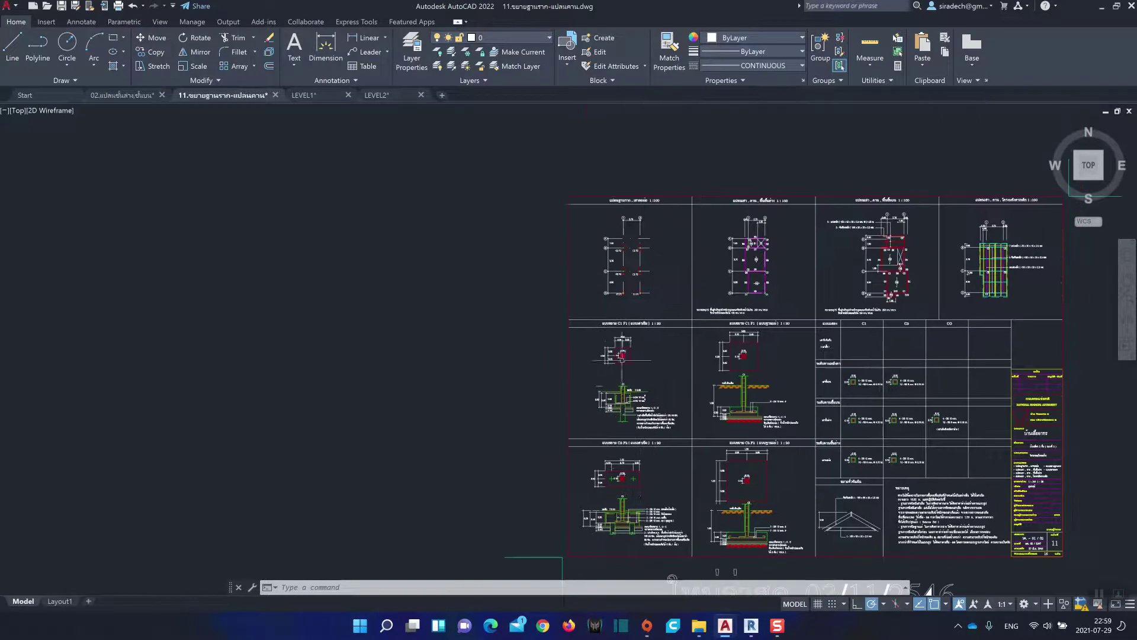
{"action": "scroll", "coordinate": [598, 261], "scroll_direction": "up", "scroll_amount": 10}
{"action": "scroll", "coordinate": [596, 263], "scroll_direction": "down", "scroll_amount": 2}
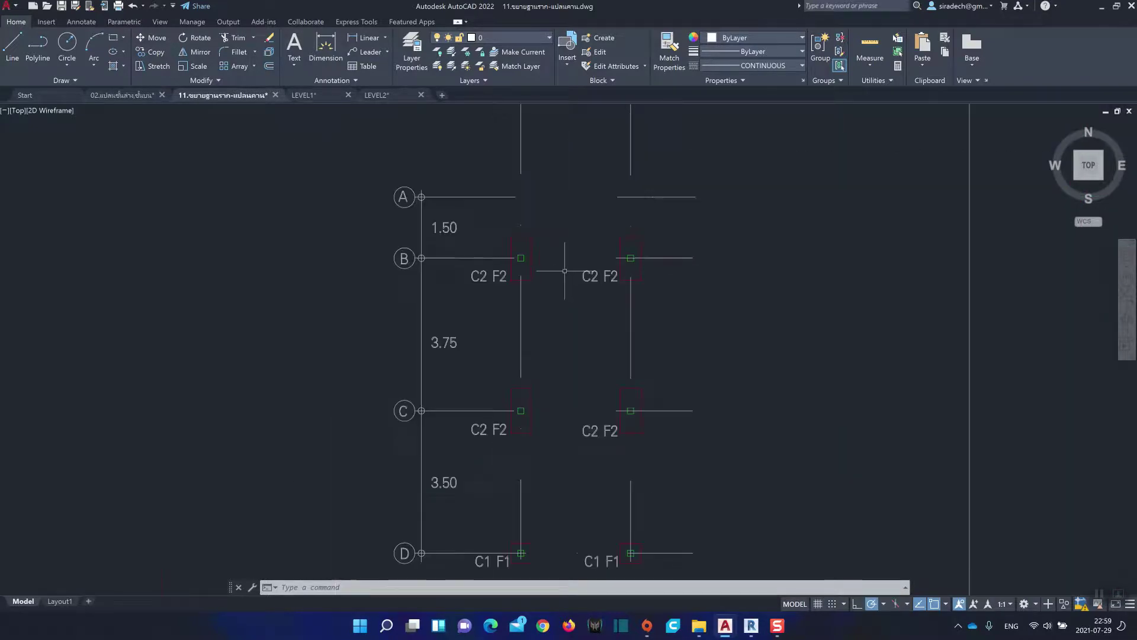
{"action": "scroll", "coordinate": [563, 278], "scroll_direction": "down", "scroll_amount": 2}
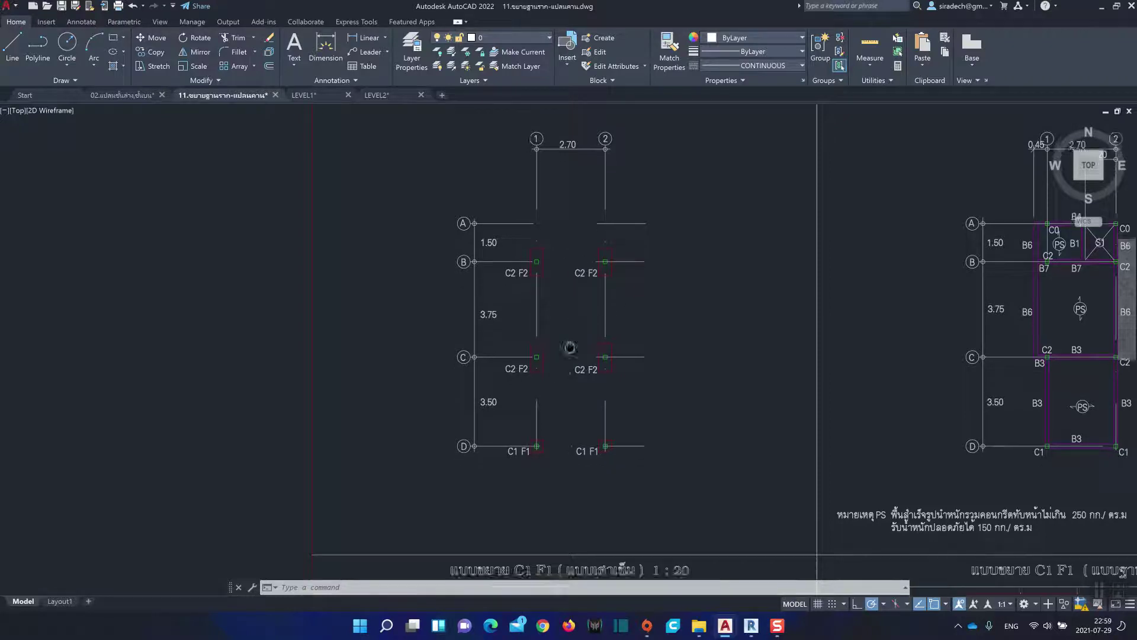
{"action": "middle_click_drag", "start_coordinate": [566, 350], "coordinate": [558, 288]}
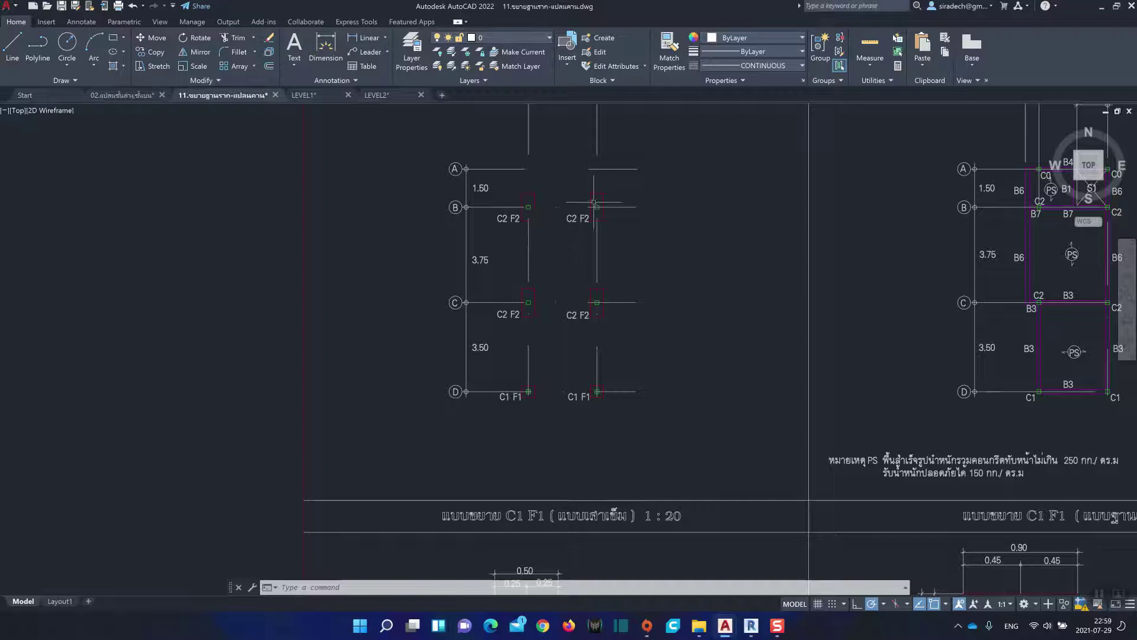
{"action": "mouse_move", "coordinate": [751, 626]}
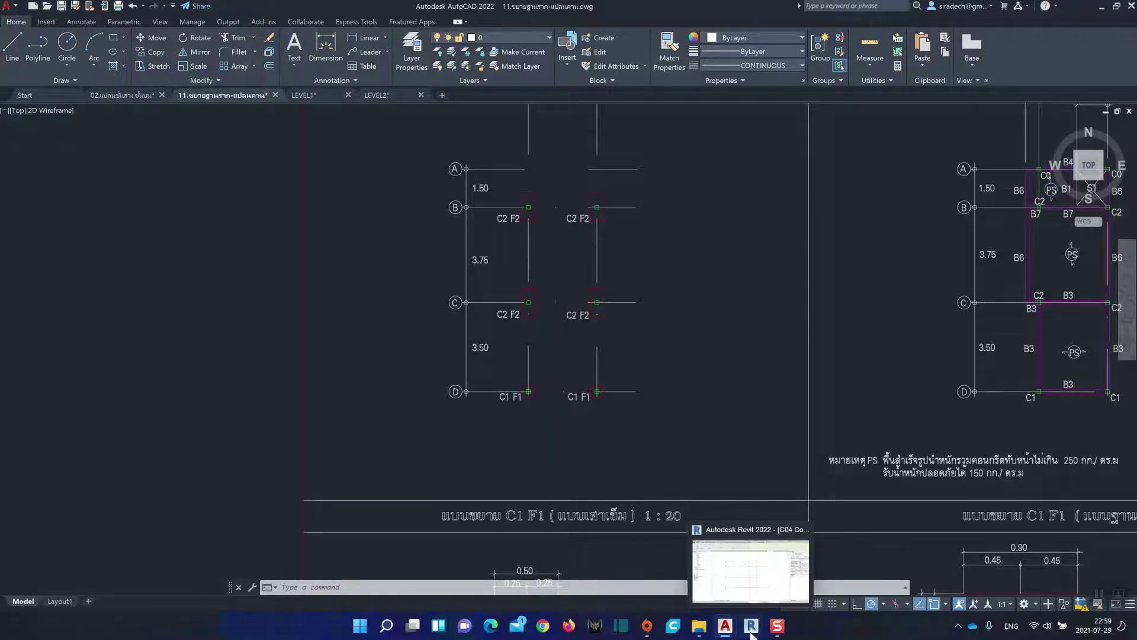
{"action": "left_click", "coordinate": [750, 634]}
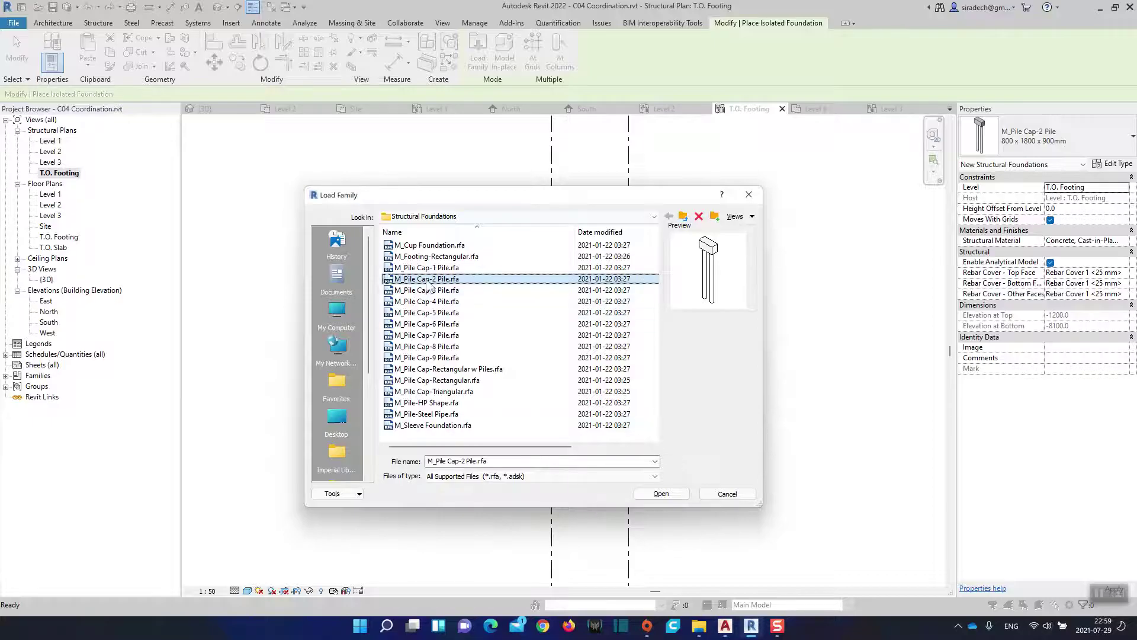
Load M_Pile Cap-2 Pile, review the C1 and C2 F2 details in AutoCAD, and return to Revit
{"action": "left_click", "coordinate": [659, 497]}
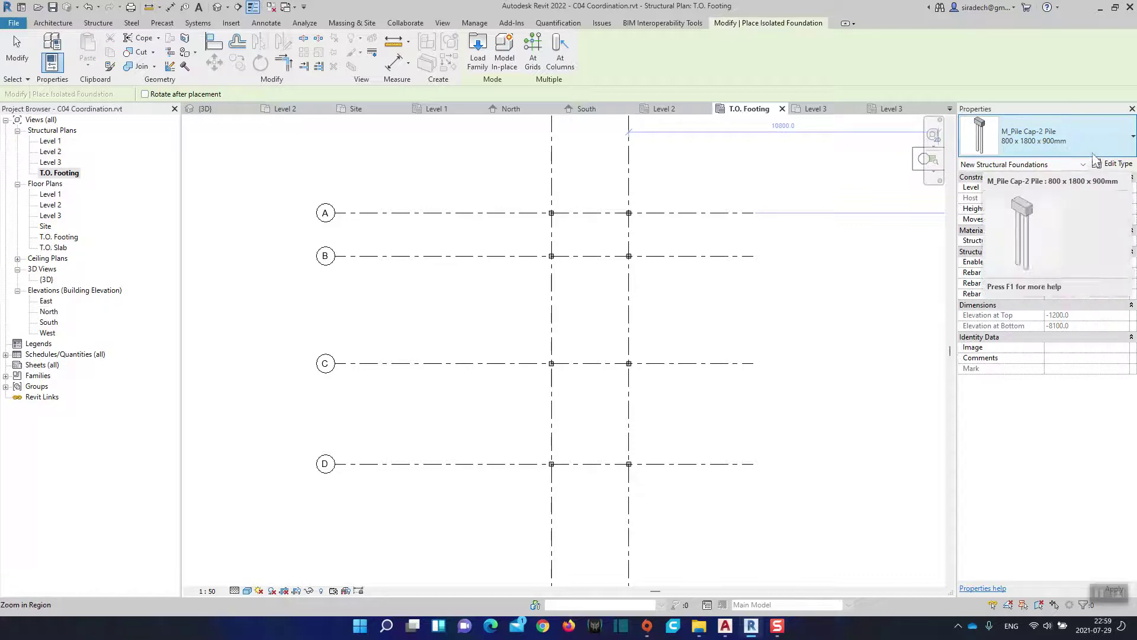
{"action": "mouse_move", "coordinate": [725, 626]}
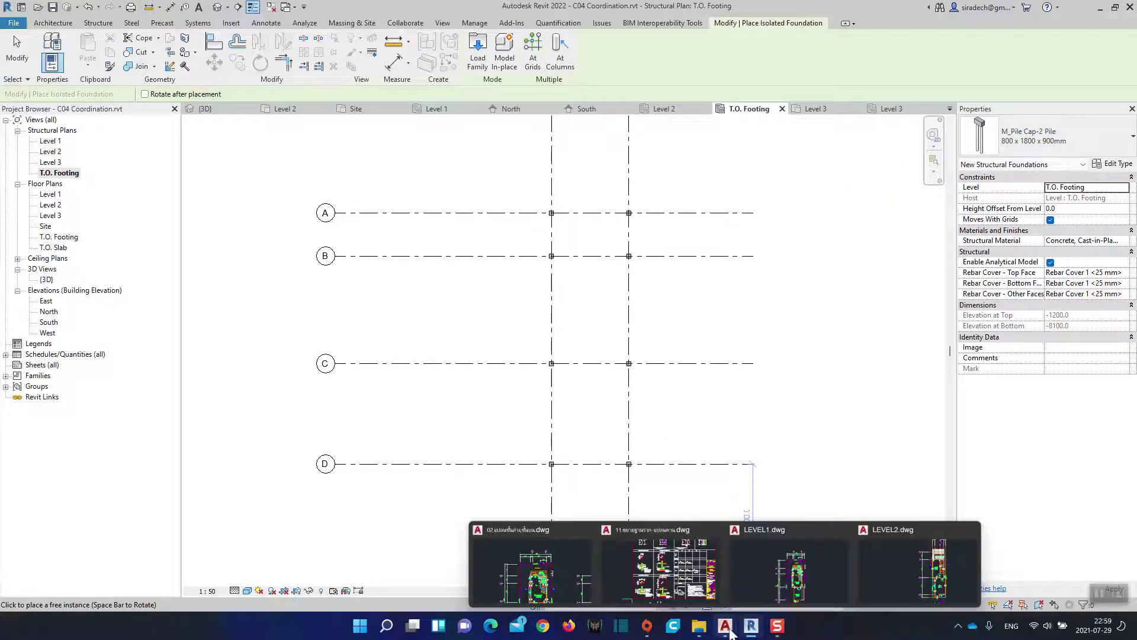
{"action": "left_click", "coordinate": [675, 583]}
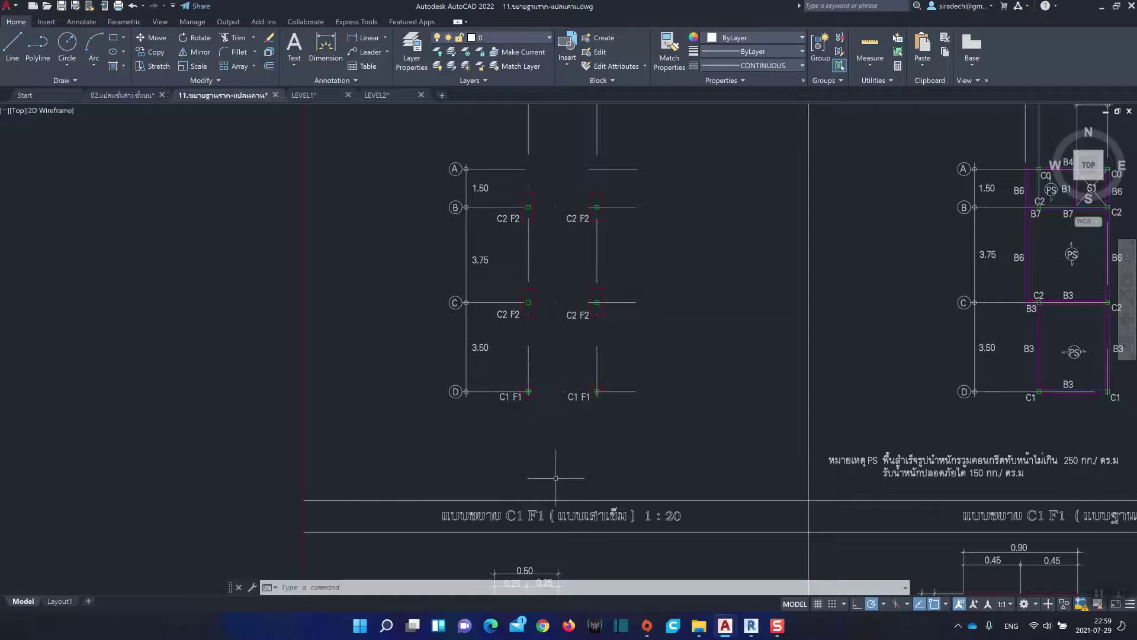
{"action": "middle_click_drag", "start_coordinate": [556, 478], "coordinate": [629, 215]}
{"action": "middle_click_drag", "start_coordinate": [606, 450], "coordinate": [609, 310]}
{"action": "middle_click_drag", "start_coordinate": [534, 370], "coordinate": [569, 299]}
{"action": "mouse_move", "coordinate": [607, 472]}
{"action": "middle_mouse_down"}
{"action": "mouse_move", "coordinate": [610, 230]}
{"action": "mouse_move", "coordinate": [603, 382]}
{"action": "middle_mouse_up"}
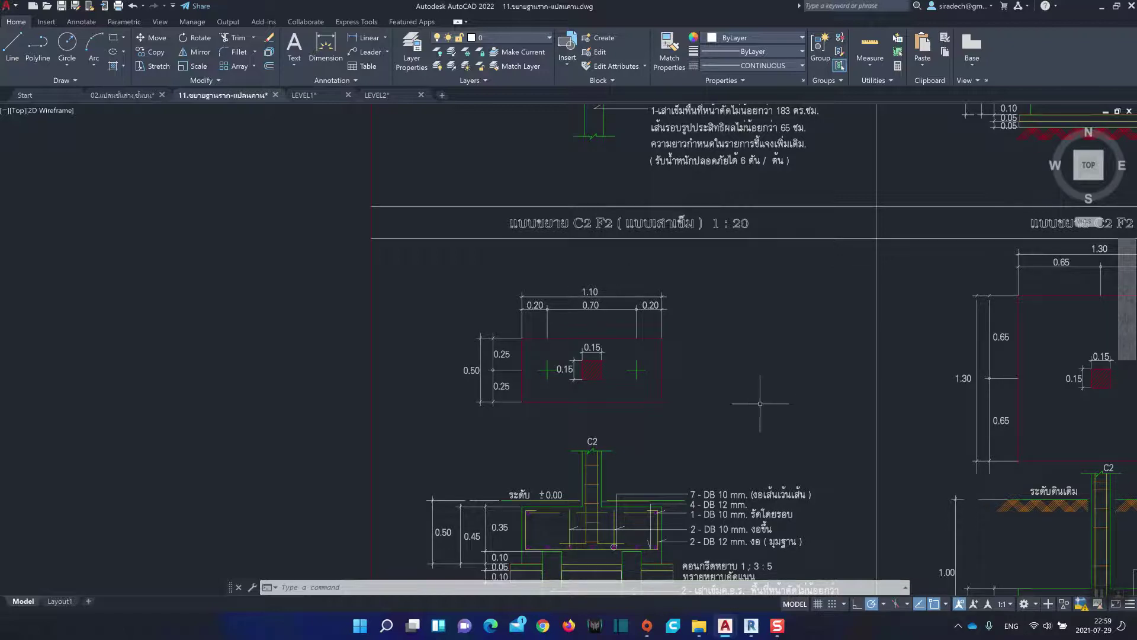
{"action": "mouse_move", "coordinate": [751, 625]}
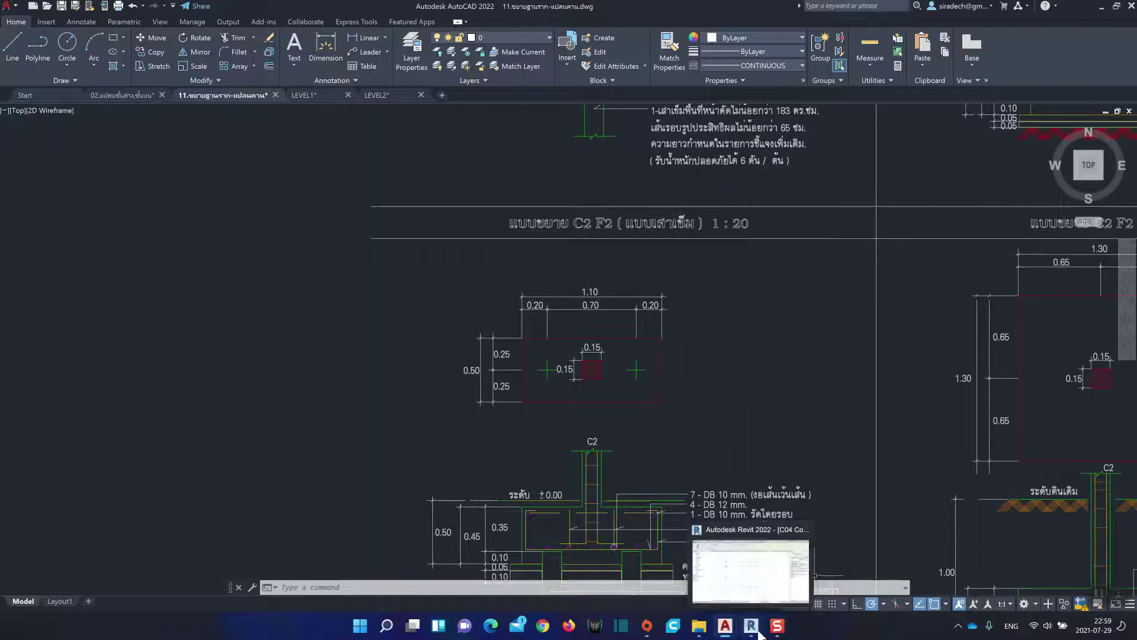
{"action": "left_click", "coordinate": [760, 634]}
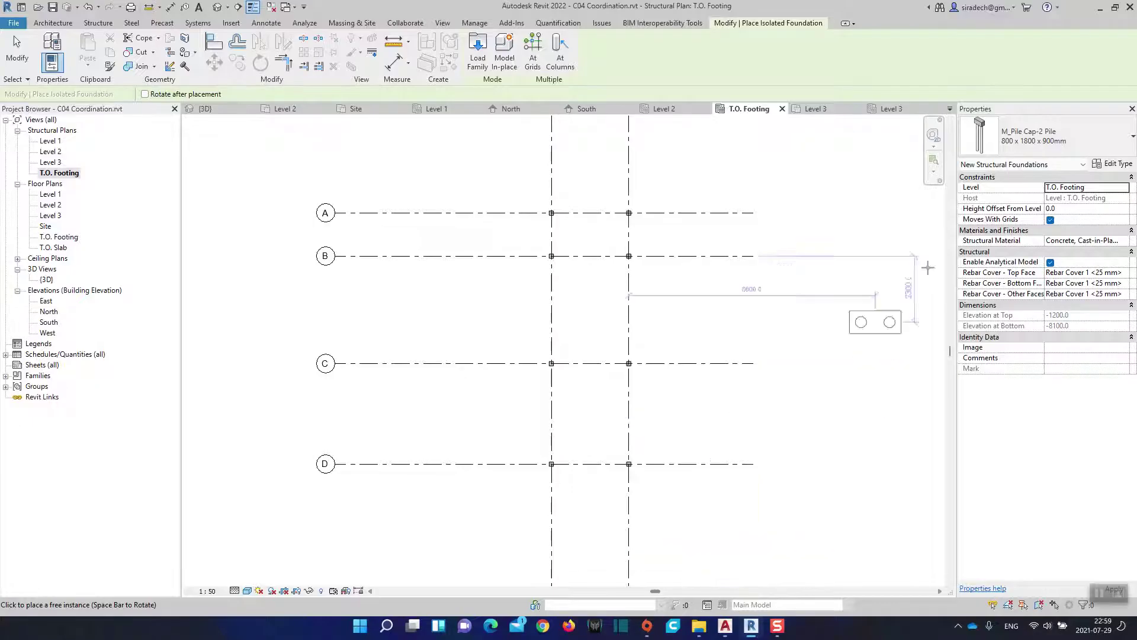
{"action": "left_click", "coordinate": [1113, 164]}
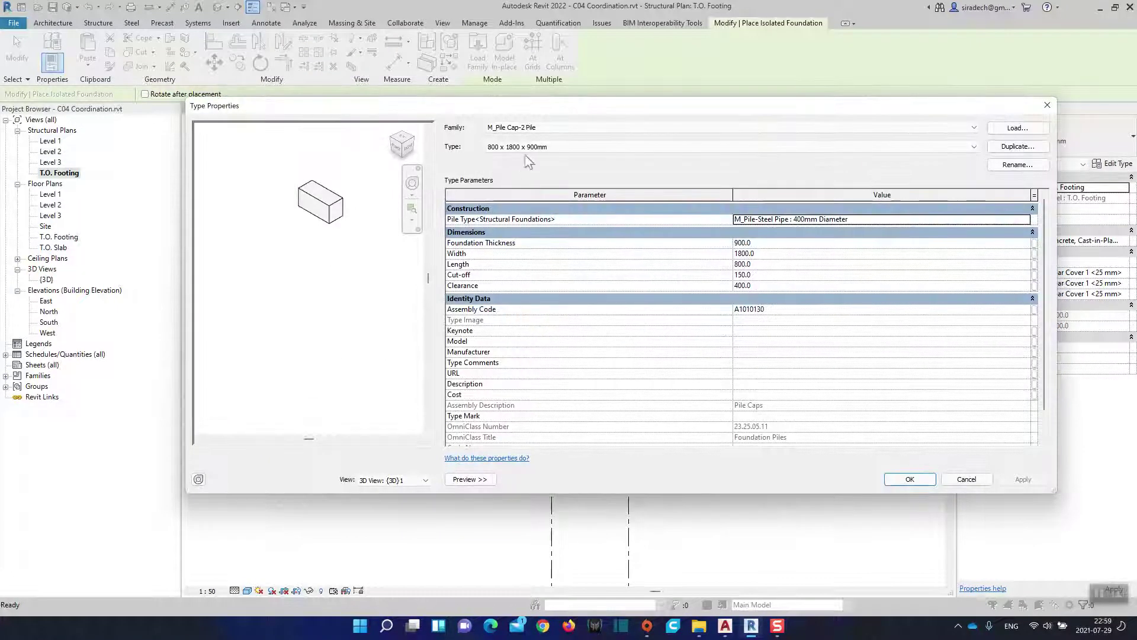
Duplicate the pile cap type and begin naming it 500, checking the C2 section in AutoCAD
{"action": "left_click", "coordinate": [1017, 145]}
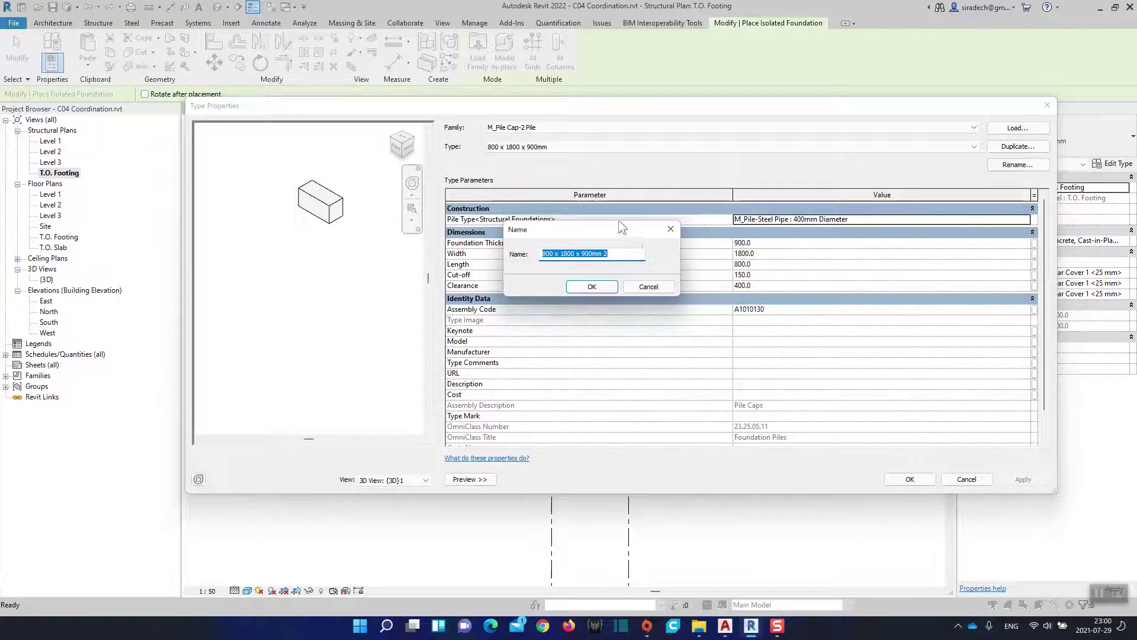
{"action": "left_click_drag", "start_coordinate": [613, 234], "coordinate": [665, 295]}
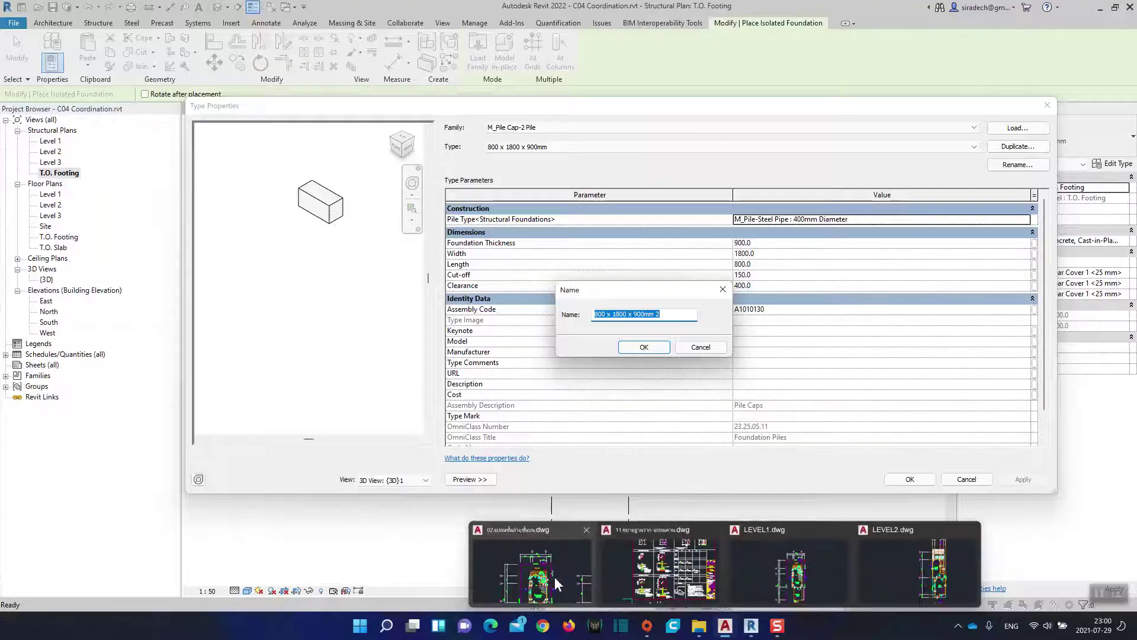
{"action": "left_click", "coordinate": [532, 553]}
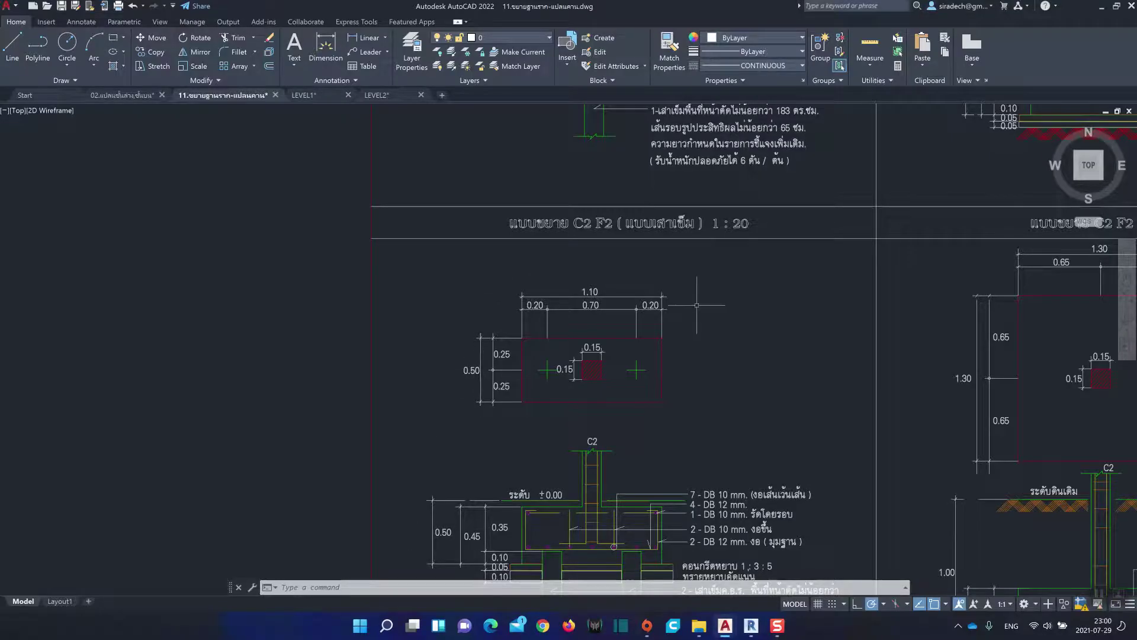
{"action": "mouse_move", "coordinate": [751, 626]}
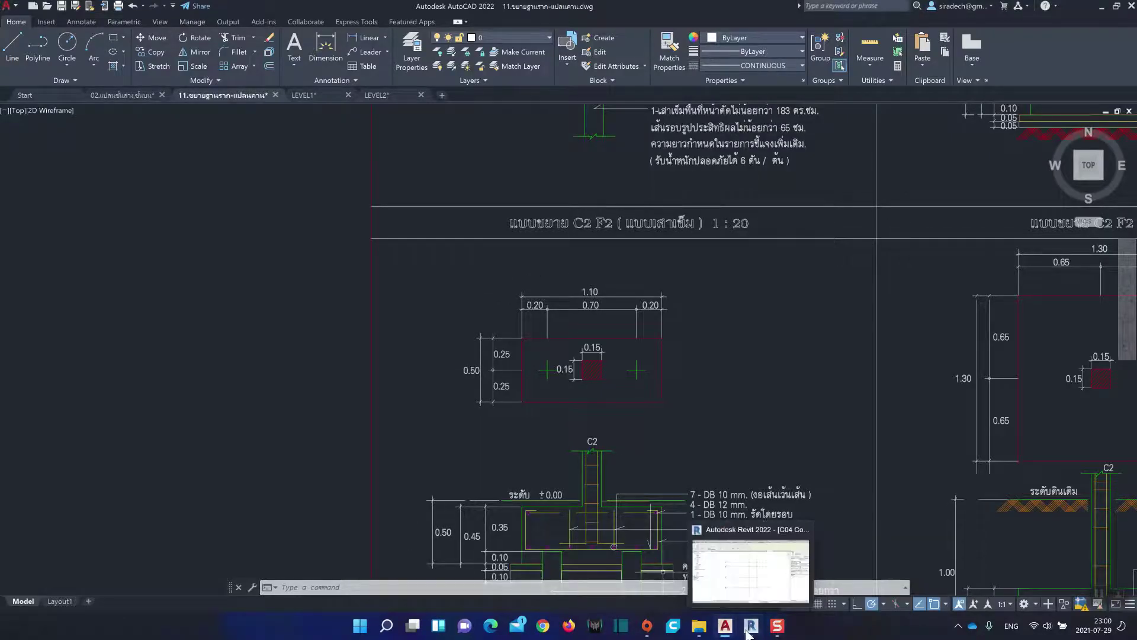
{"action": "left_click", "coordinate": [751, 572]}
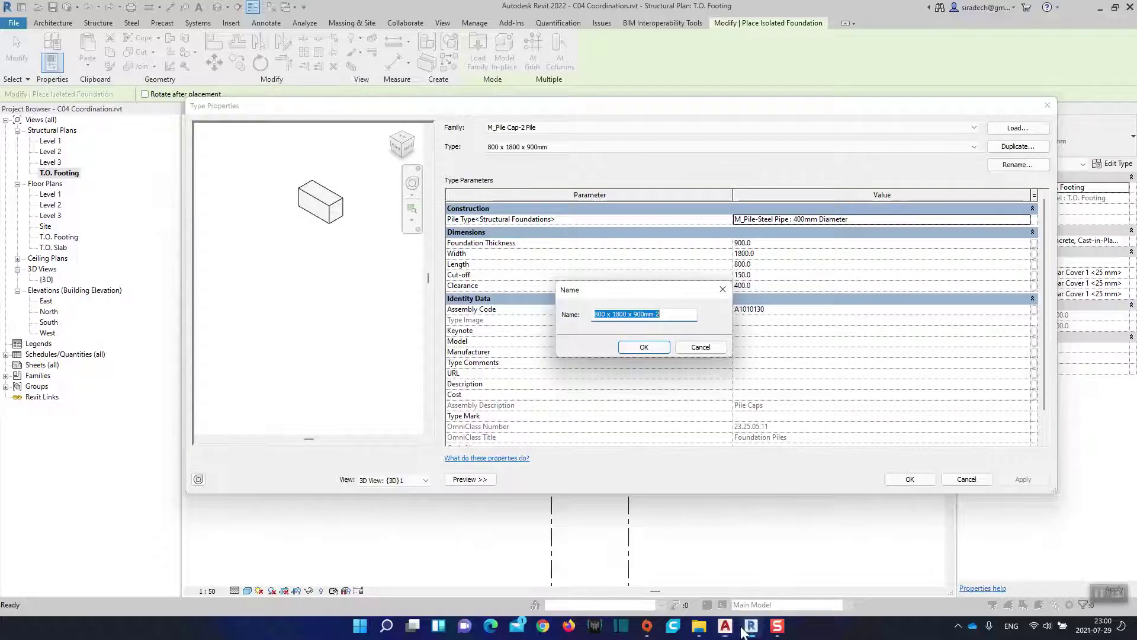
{"action": "type", "text": "500"}
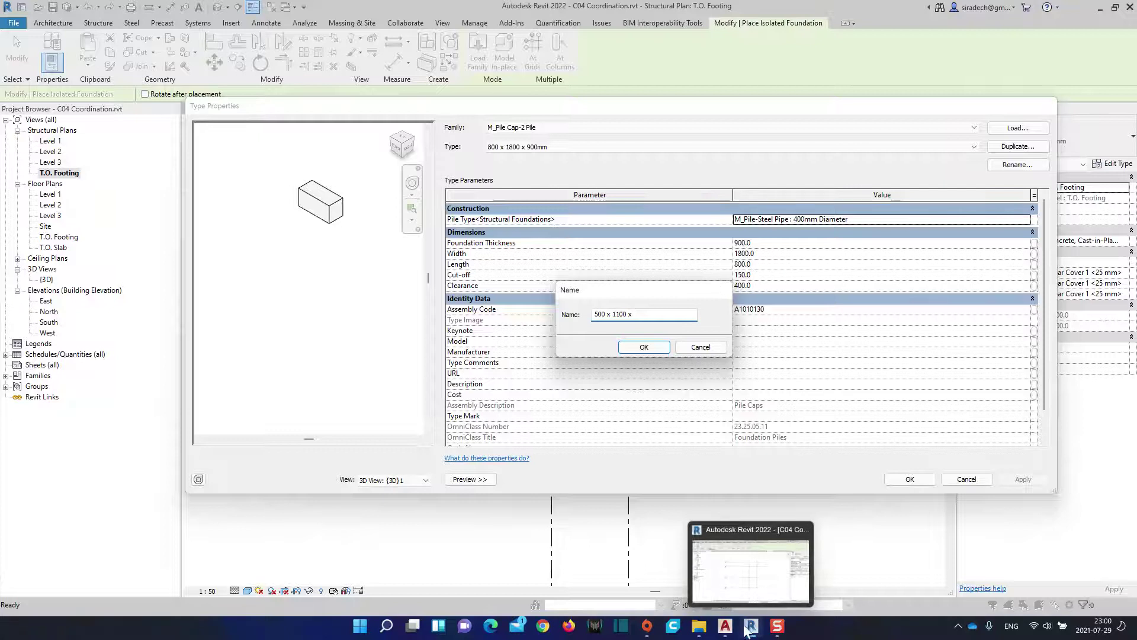
{"action": "mouse_move", "coordinate": [725, 627]}
{"action": "left_click", "coordinate": [527, 563]}
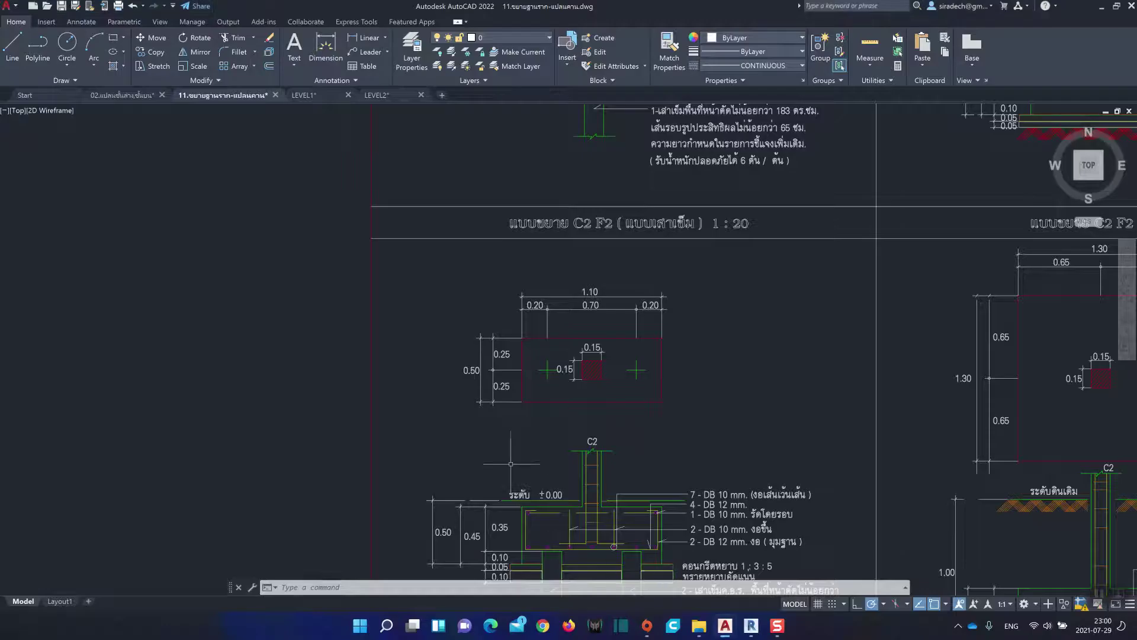
{"action": "scroll", "coordinate": [474, 565], "scroll_direction": "up", "scroll_amount": 4}
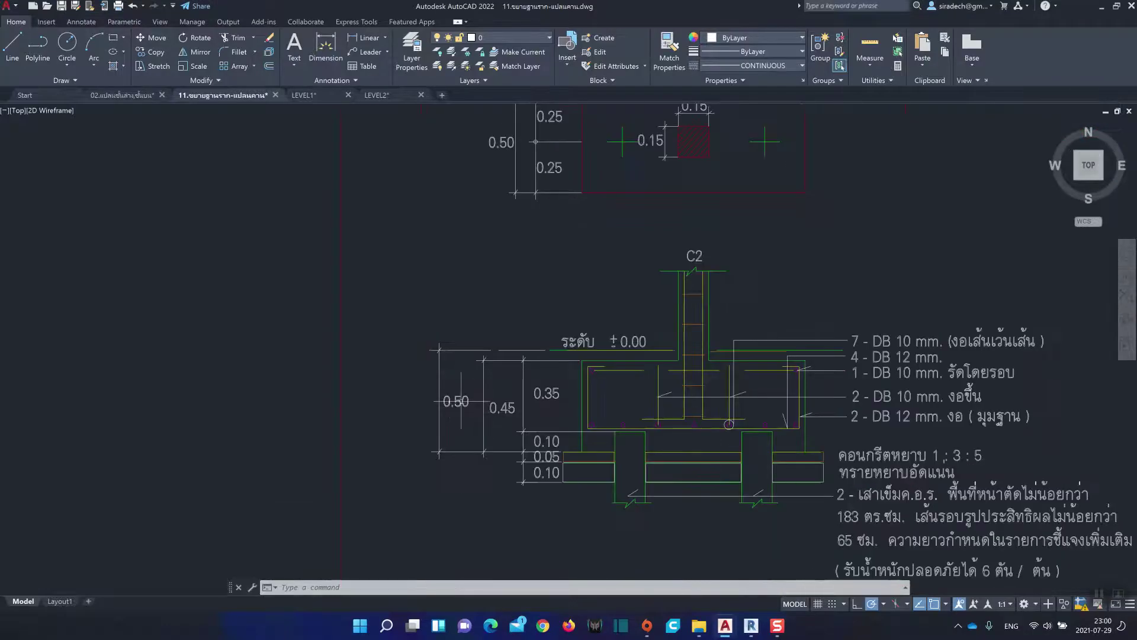
{"action": "left_click", "coordinate": [751, 626]}
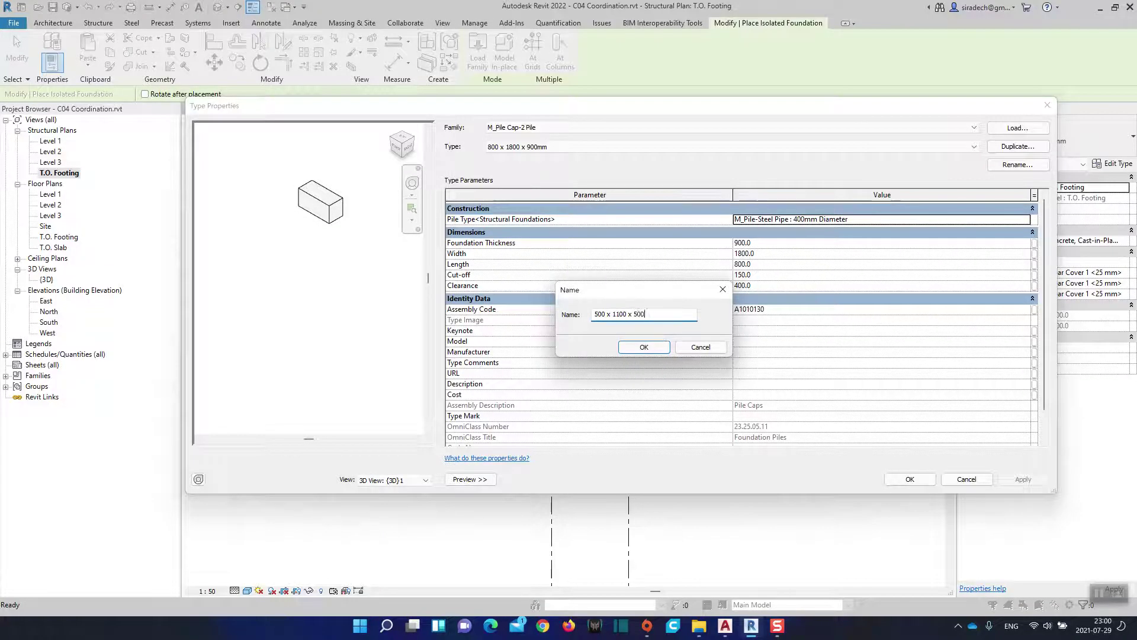
Name the new type '500 x 1100 x 500 mm' and enter Foundation Thickness 500
{"action": "type", "text": "mm"}
{"action": "left_click", "coordinate": [651, 347]}
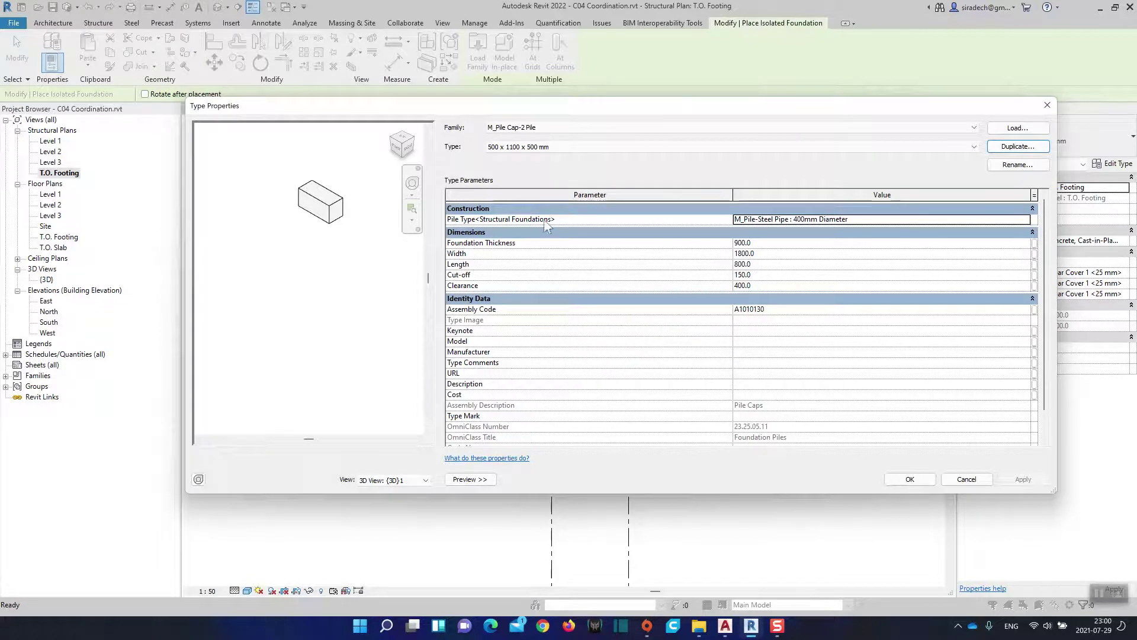
{"action": "left_click", "coordinate": [770, 245]}
{"action": "type", "text": "500"}
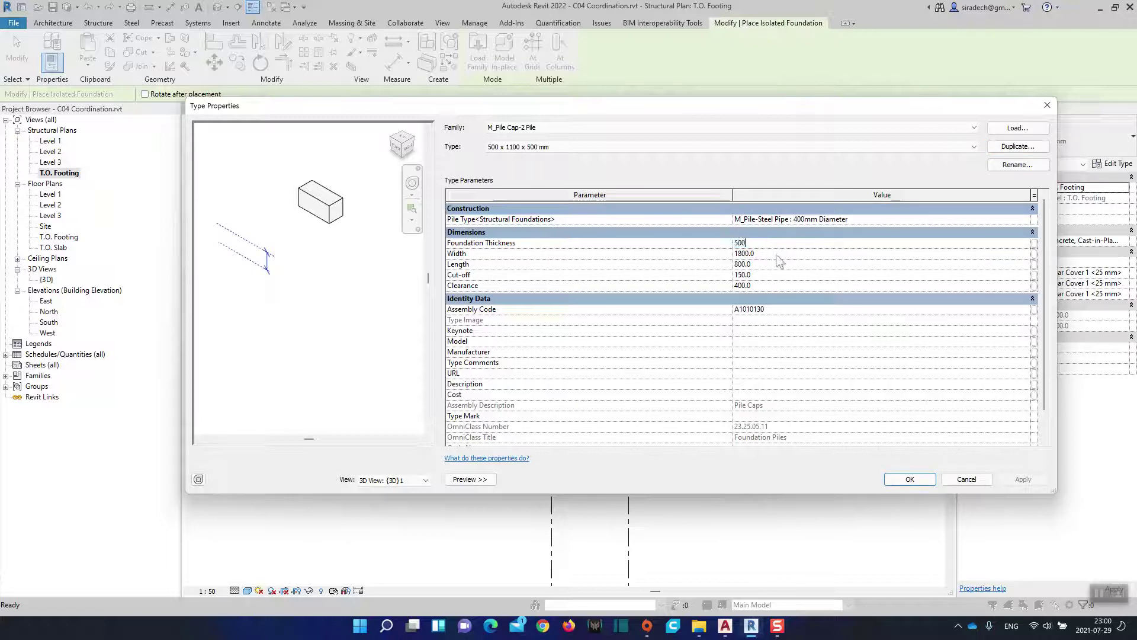
{"action": "left_click", "coordinate": [777, 254]}
{"action": "type", "text": "1100"}
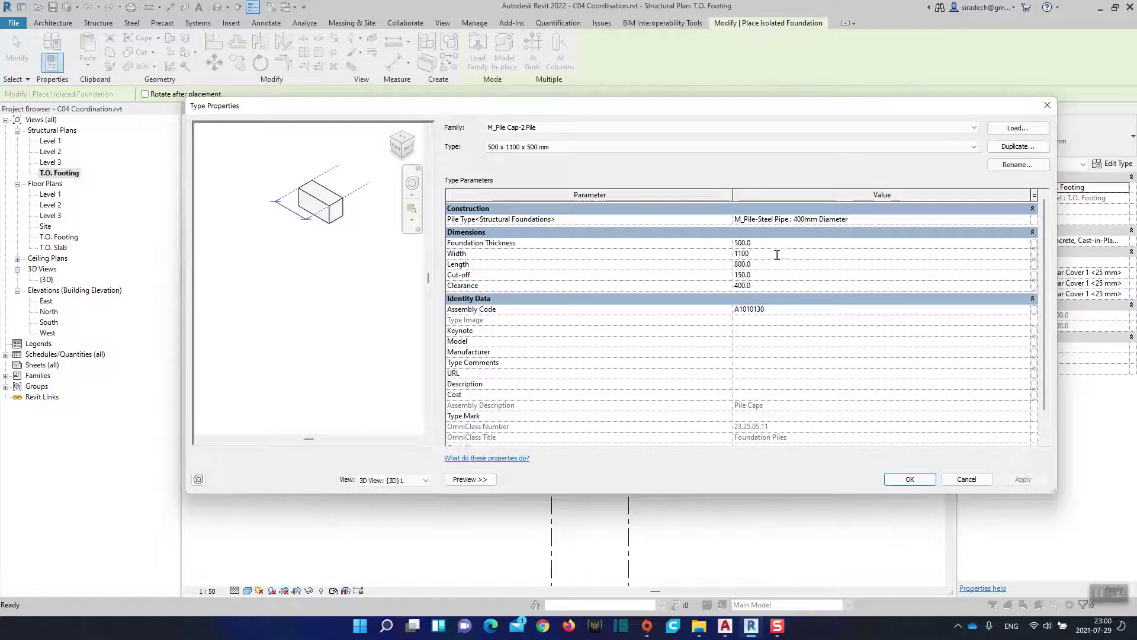
{"action": "left_click", "coordinate": [775, 261]}
{"action": "key", "text": "Return"}
Correct the pile cap Length to 1100 and Width to 500
{"action": "left_click", "coordinate": [620, 315]}
{"action": "type", "text": "10"}
{"action": "type", "text": "0"}
{"action": "left_click", "coordinate": [773, 253]}
{"action": "key", "text": "Return"}
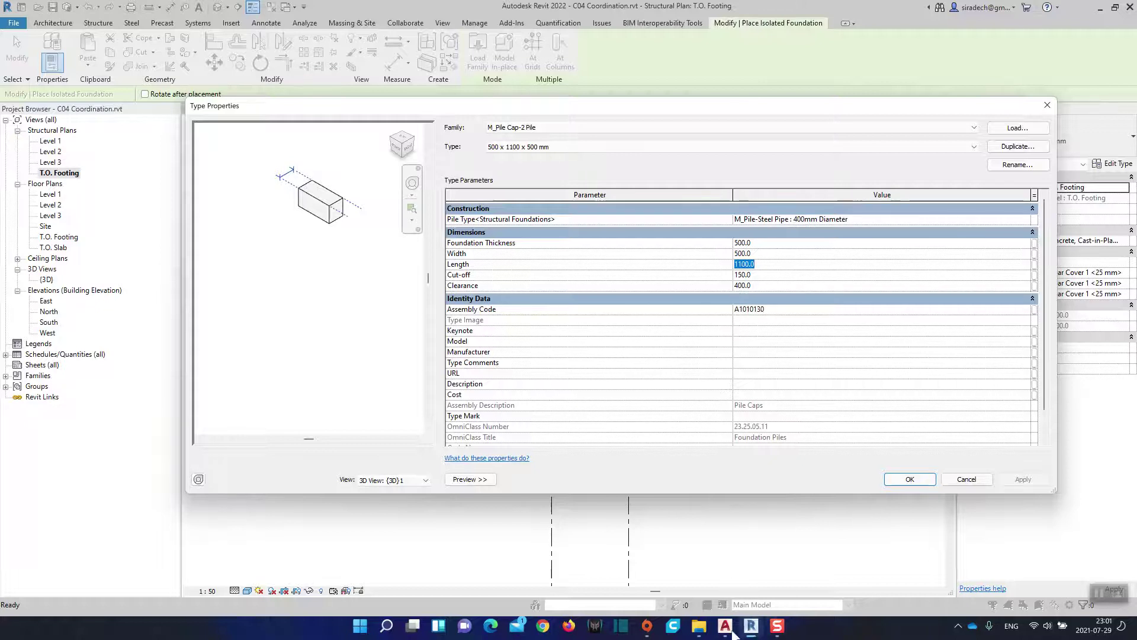
{"action": "mouse_move", "coordinate": [725, 626]}
{"action": "left_click", "coordinate": [635, 585]}
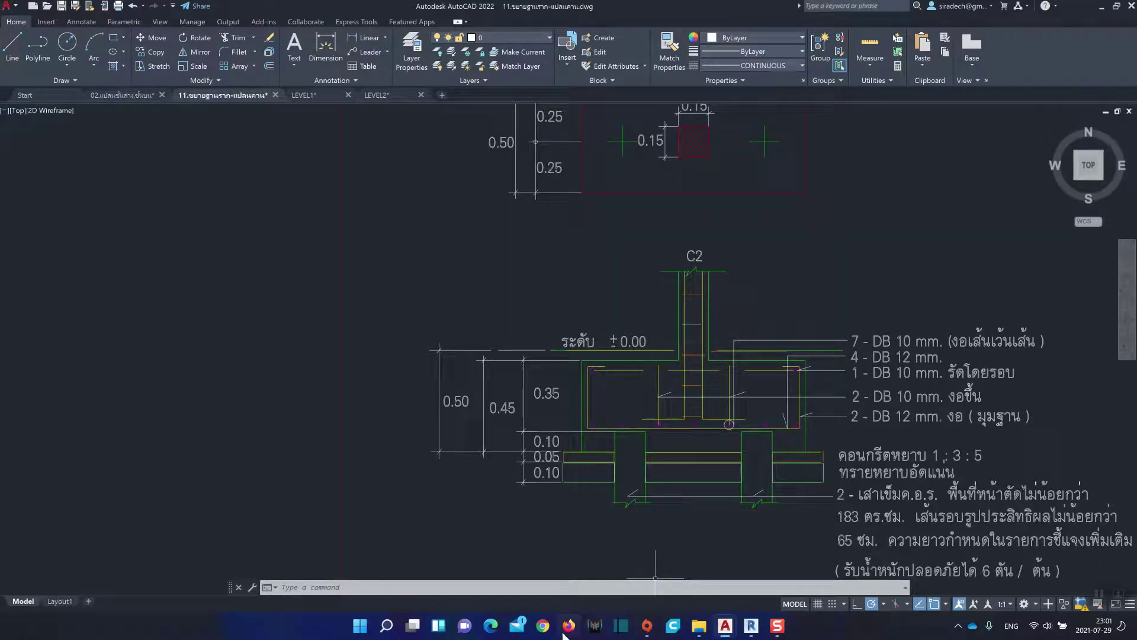
Set the pile cap Cut-off to 100, then check the C2 F2 plan dimensions in AutoCAD
{"action": "left_click", "coordinate": [751, 625]}
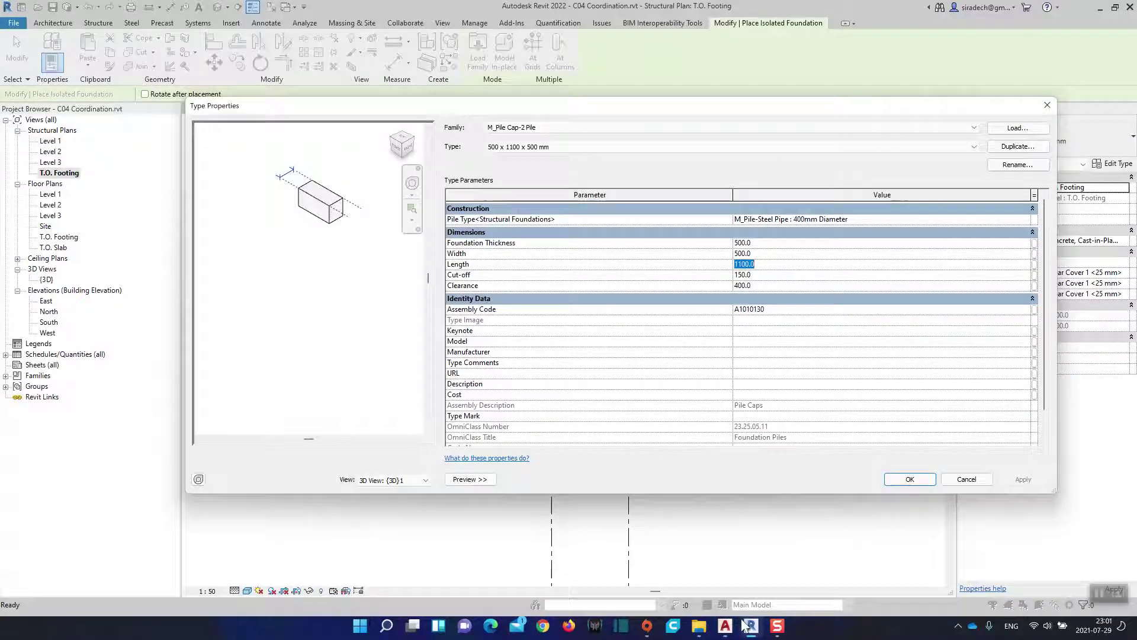
{"action": "type", "text": "10"}
{"action": "key", "text": "Tab"}
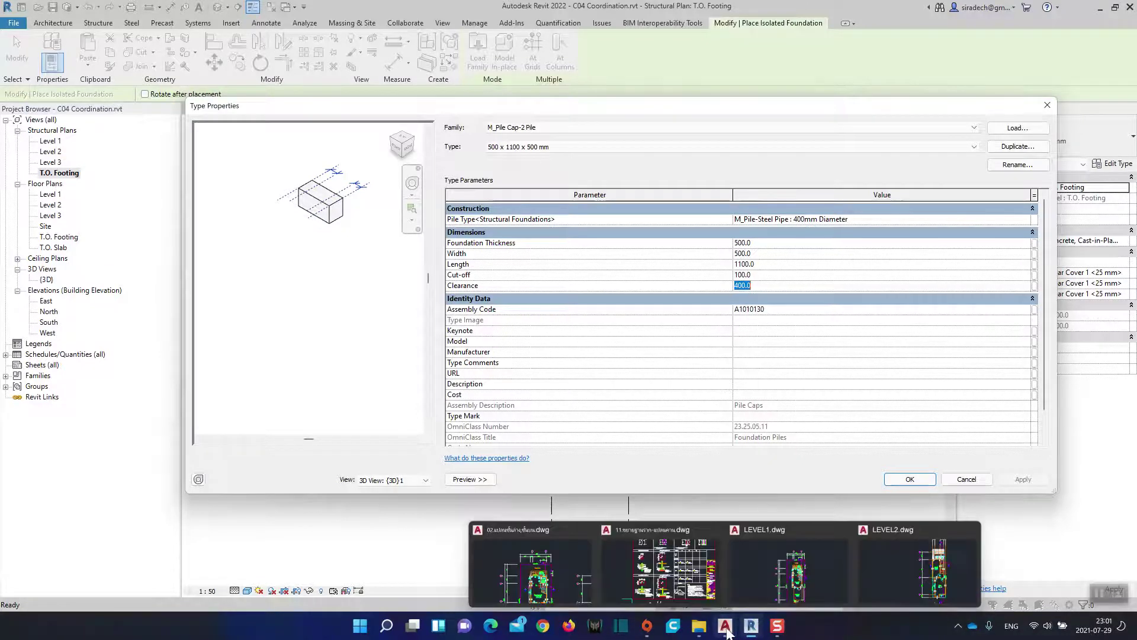
{"action": "mouse_move", "coordinate": [724, 626]}
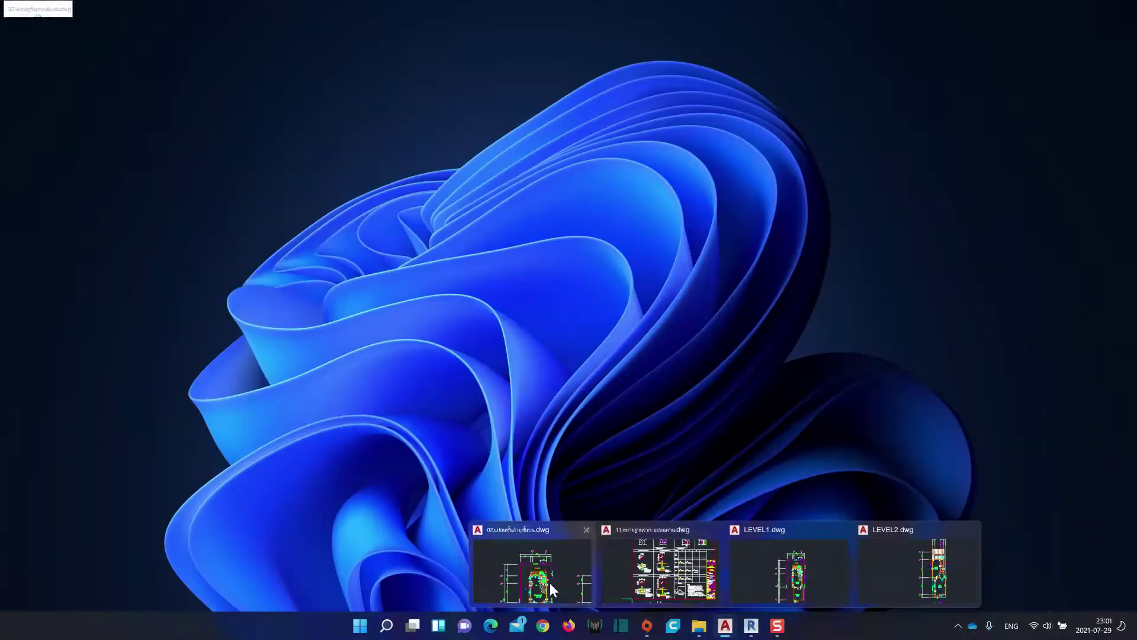
{"action": "left_click", "coordinate": [671, 577]}
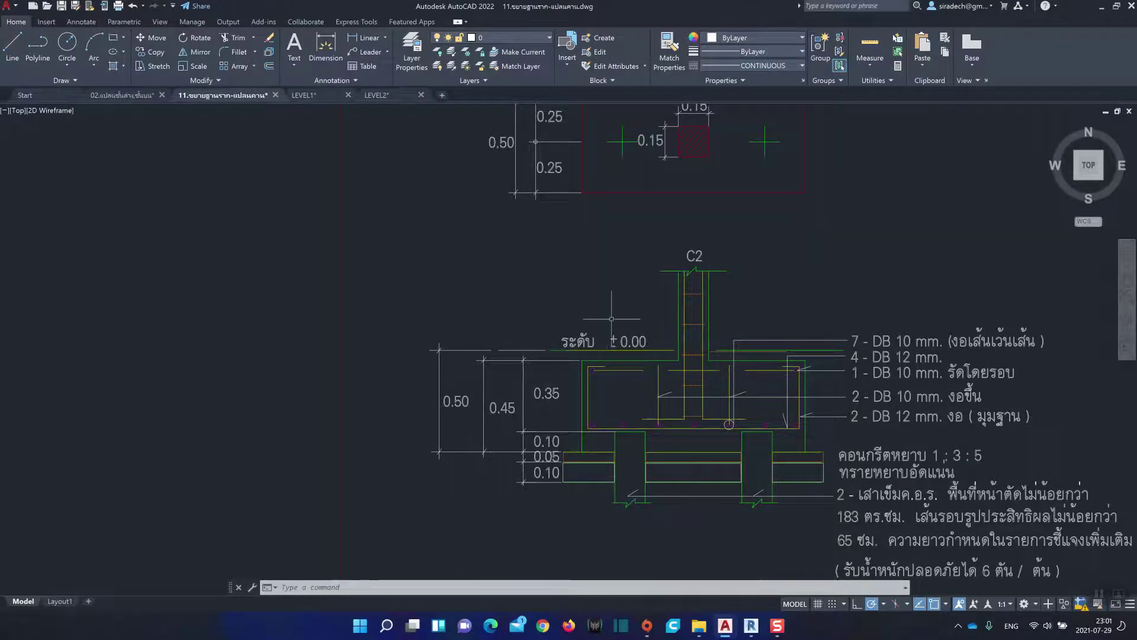
{"action": "middle_click_drag", "start_coordinate": [609, 321], "coordinate": [528, 503]}
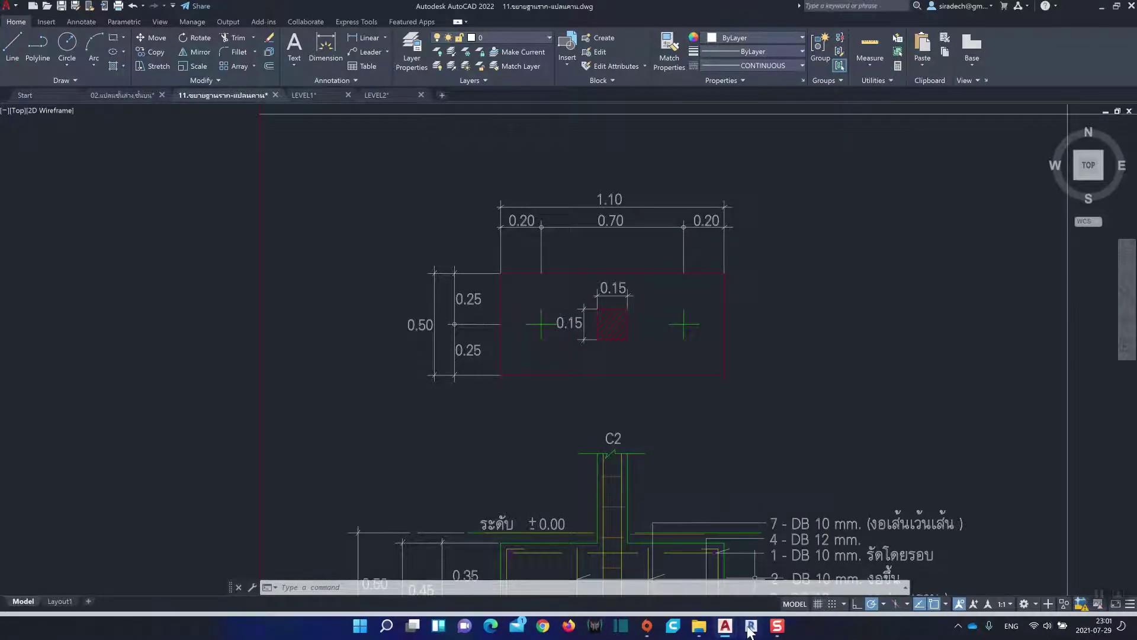
{"action": "left_click", "coordinate": [750, 625]}
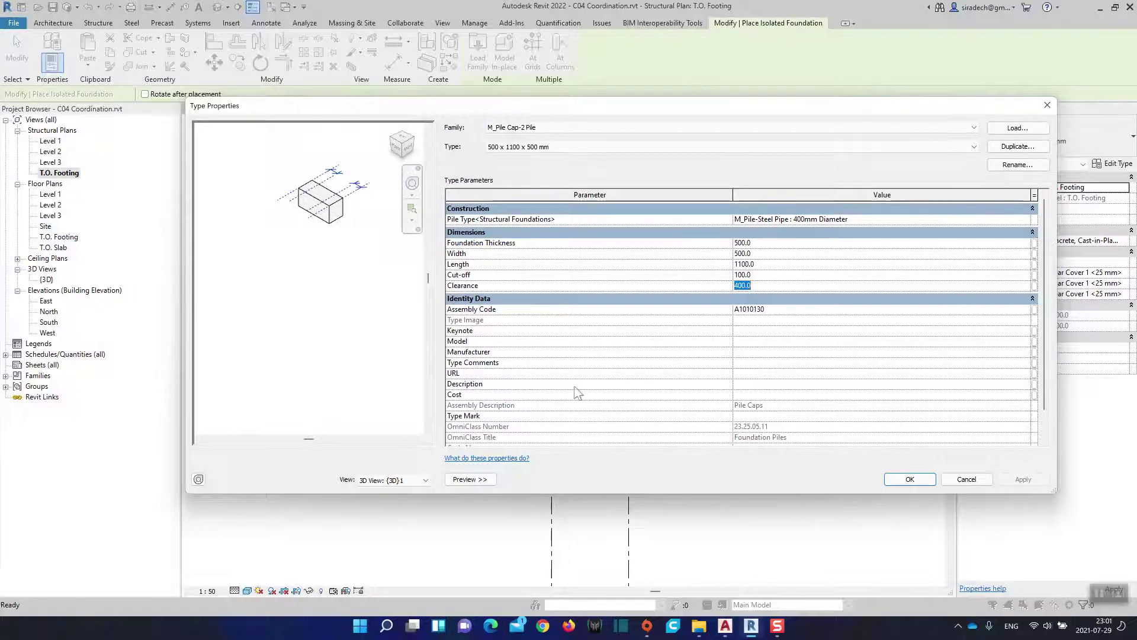
Set Clearance to 200, keep M_Pile-Steel Pipe 400mm Diameter piles, and confirm the type
{"action": "type", "text": "00"}
{"action": "left_click", "coordinate": [765, 279]}
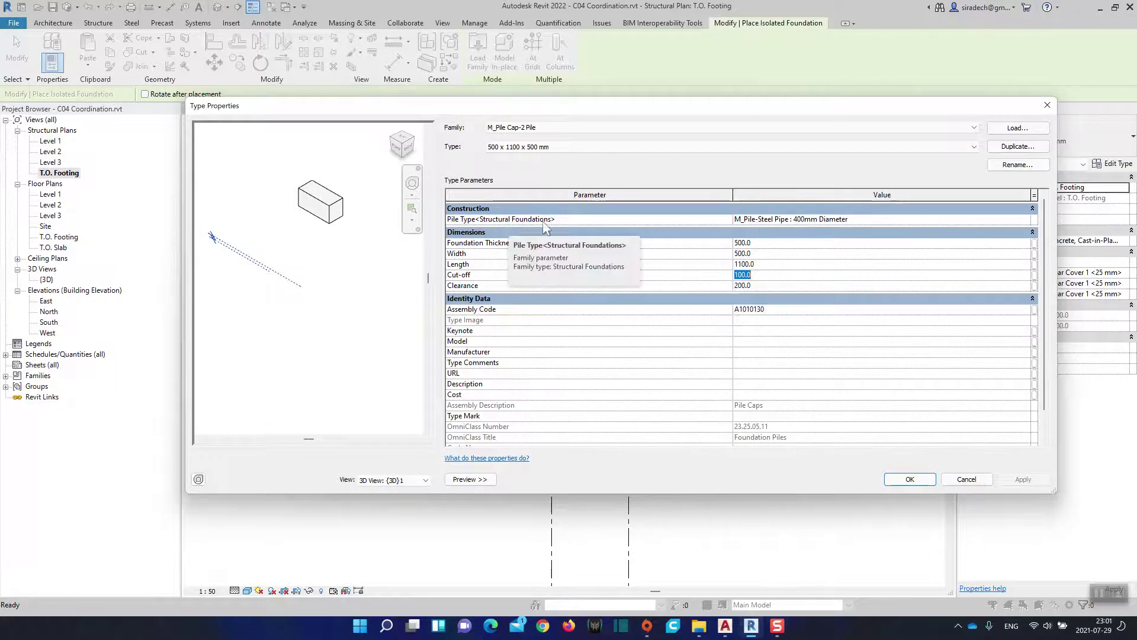
{"action": "left_click", "coordinate": [917, 221]}
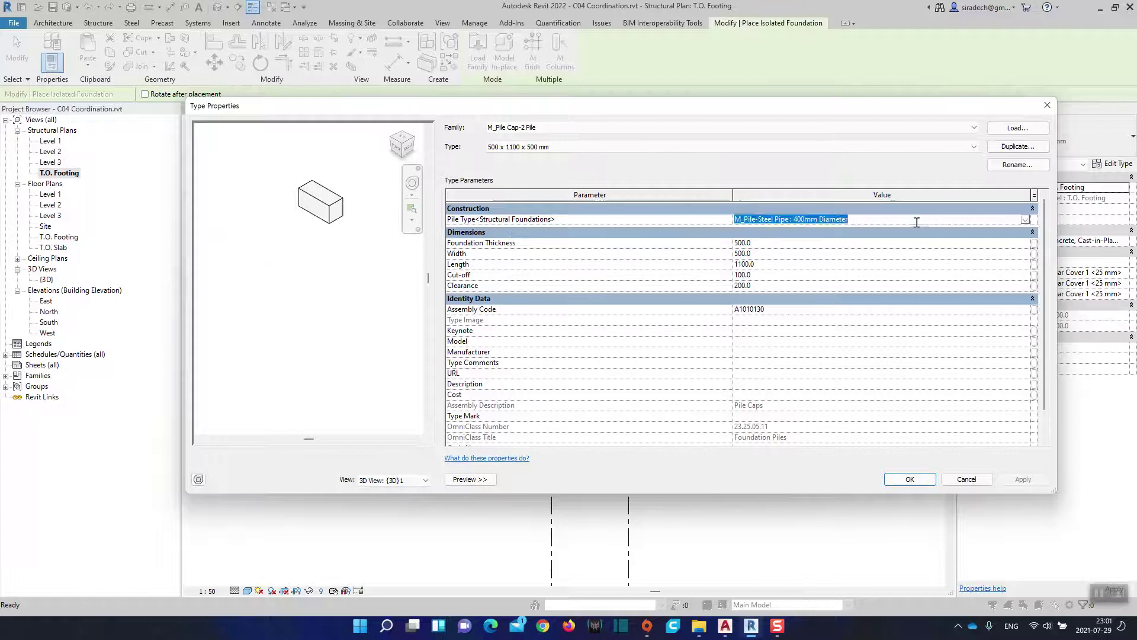
{"action": "left_click", "coordinate": [1024, 219]}
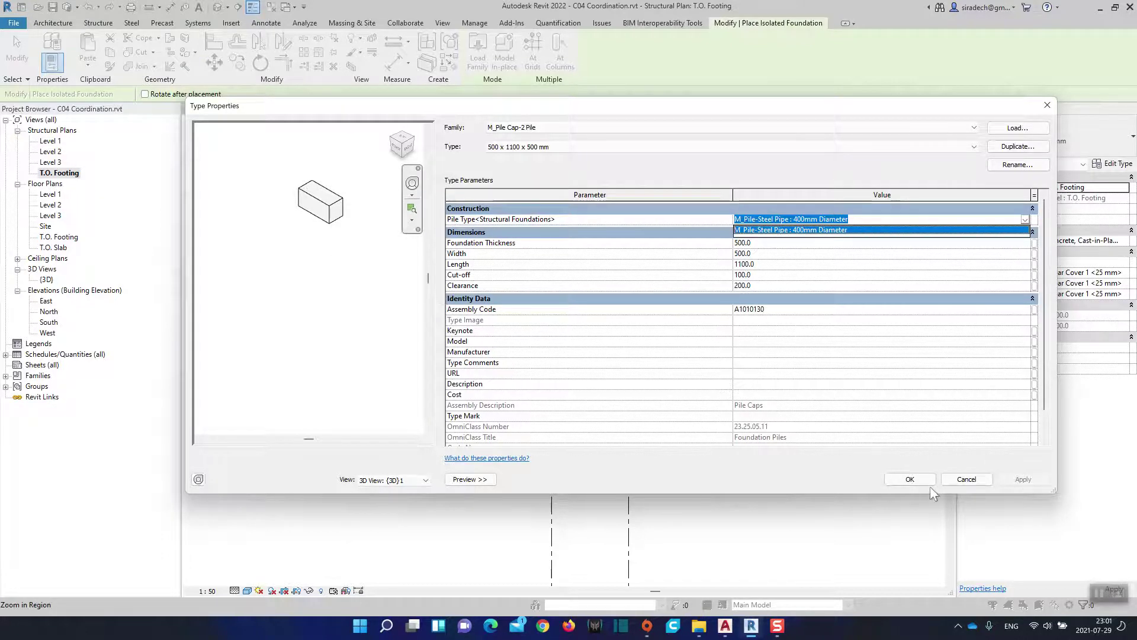
{"action": "left_click", "coordinate": [910, 480]}
{"action": "left_click", "coordinate": [910, 480]}
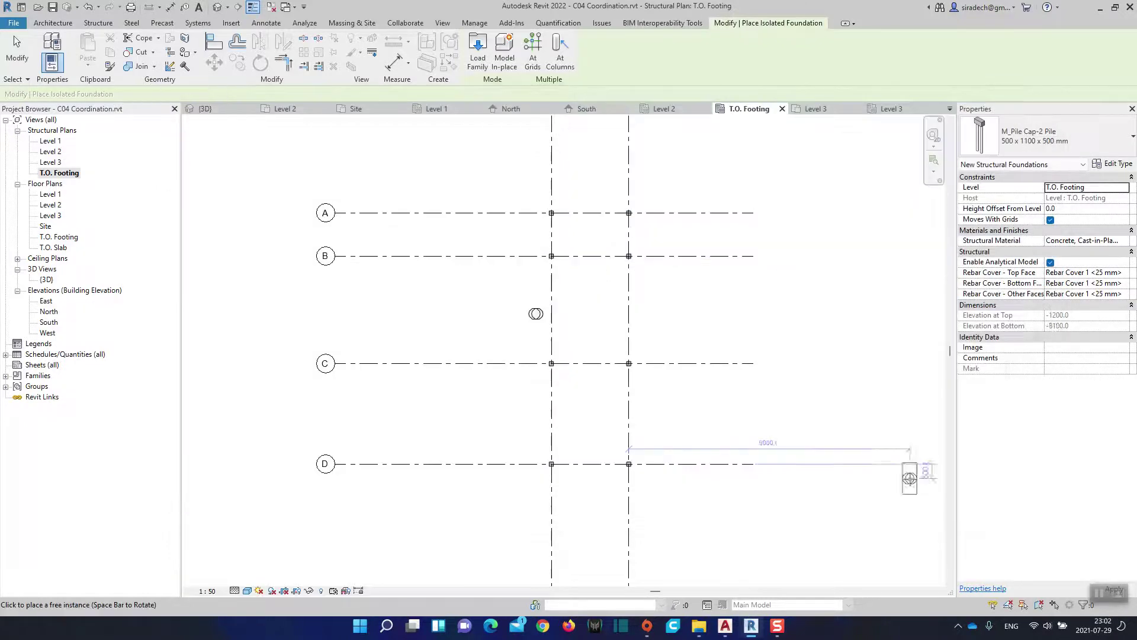
Rotate the pile cap preview with Space so it lies horizontal along grid B, recentring the plan
{"action": "scroll", "coordinate": [632, 276], "scroll_direction": "up", "scroll_amount": 2}
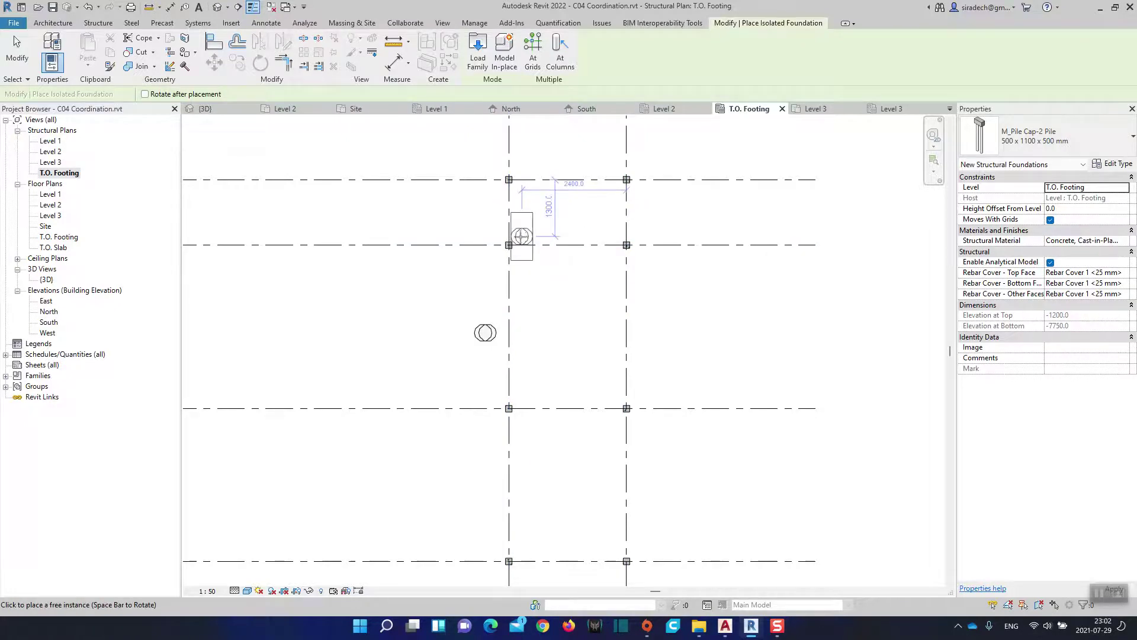
{"action": "scroll", "coordinate": [509, 244], "scroll_direction": "up", "scroll_amount": 3}
{"action": "key", "text": "space"}
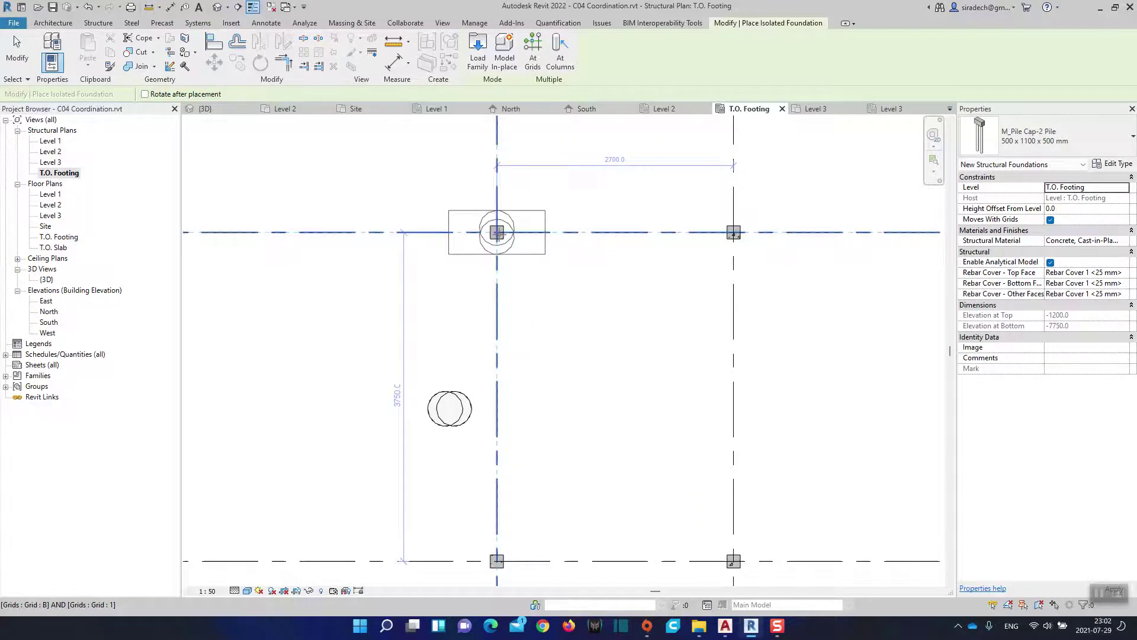
{"action": "key", "text": "space"}
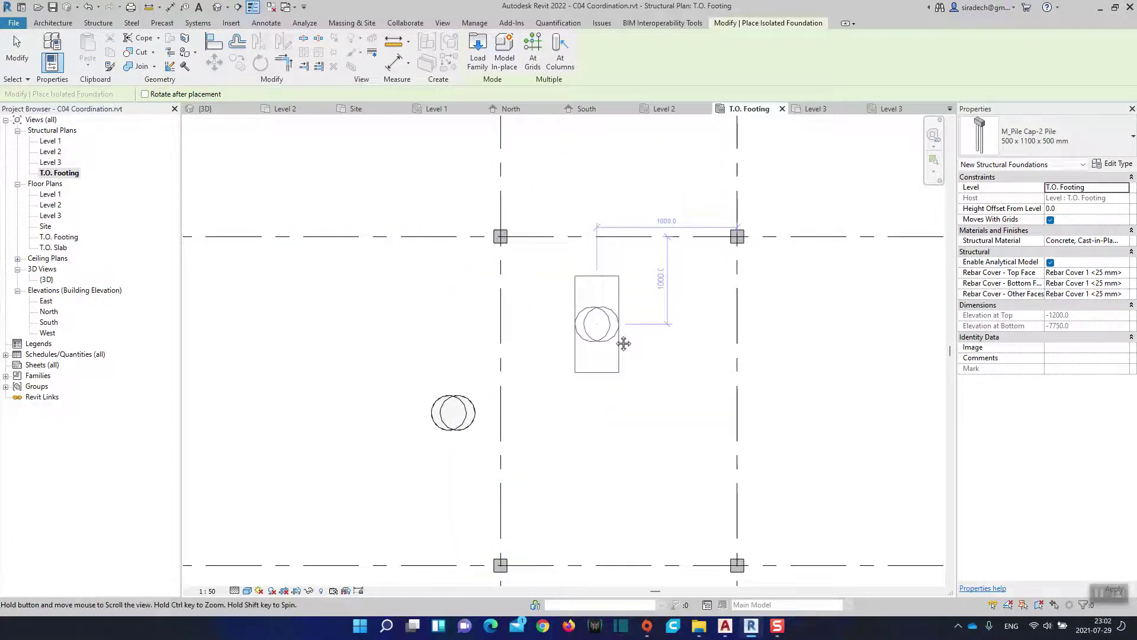
{"action": "middle_click_drag", "start_coordinate": [591, 330], "coordinate": [659, 392]}
{"action": "scroll", "coordinate": [569, 302], "scroll_direction": "down", "scroll_amount": 1}
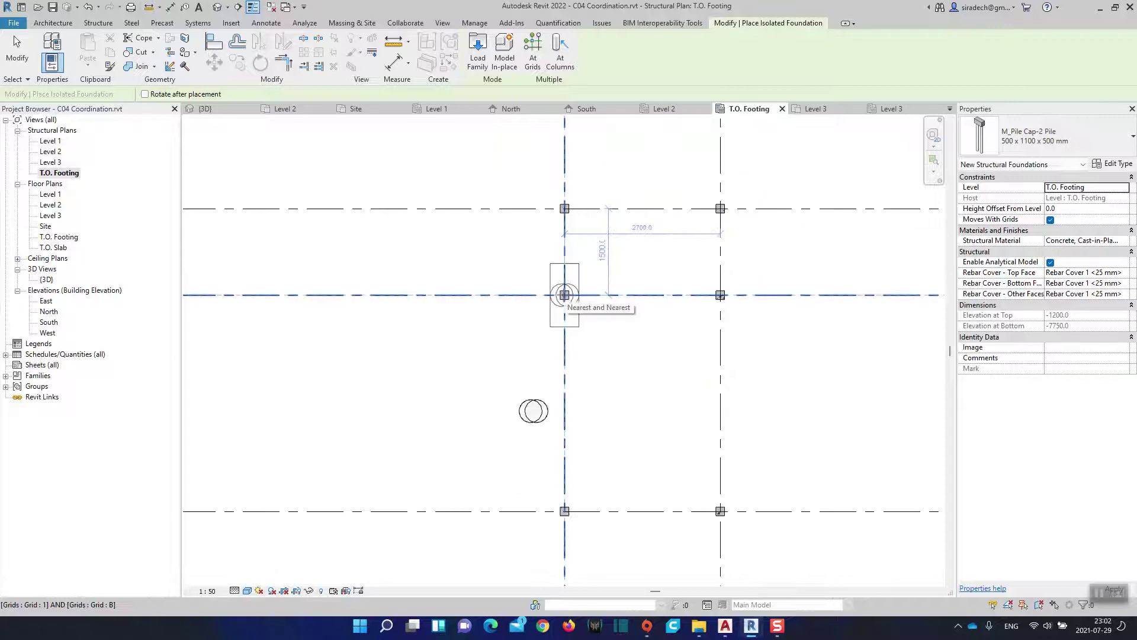
{"action": "scroll", "coordinate": [565, 297], "scroll_direction": "down", "scroll_amount": 2}
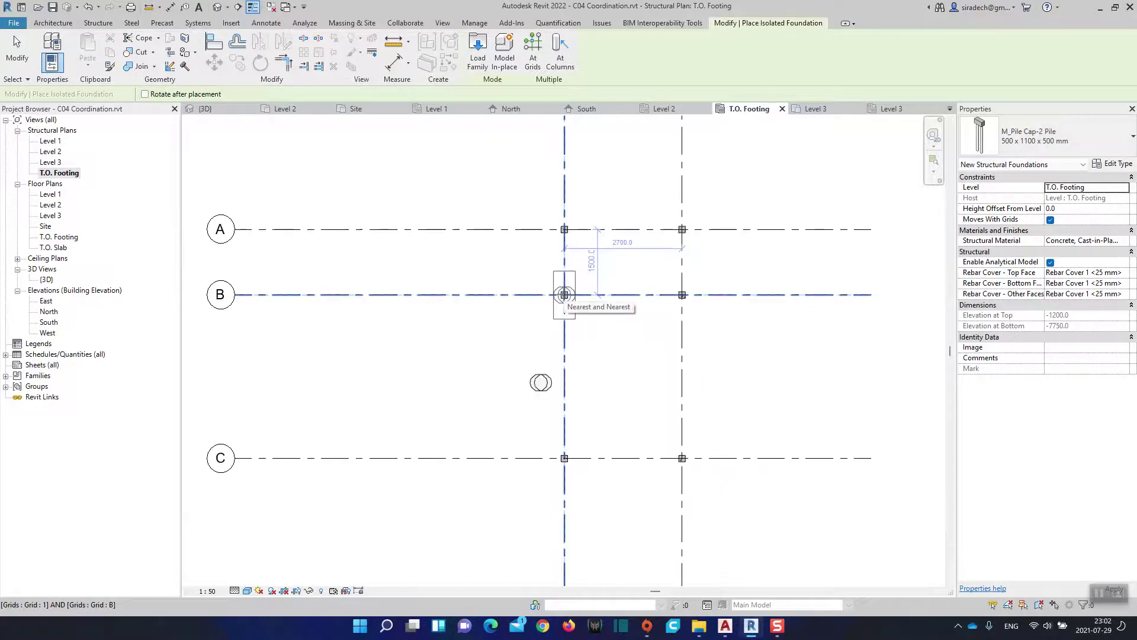
{"action": "key", "text": "space"}
{"action": "key", "text": "space"}
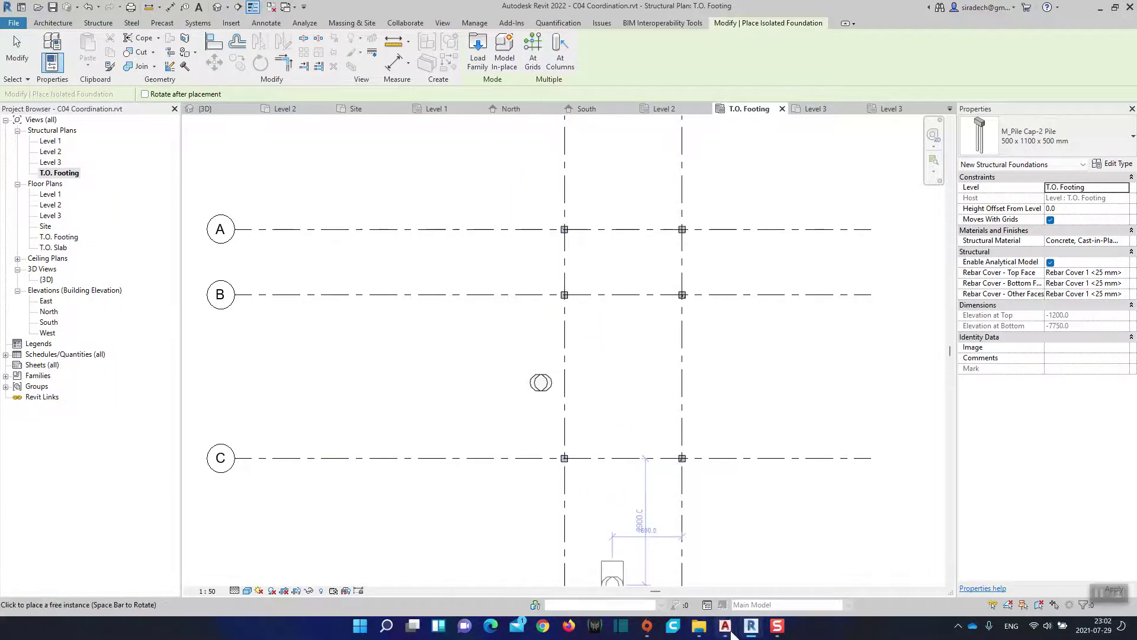
{"action": "mouse_move", "coordinate": [725, 625]}
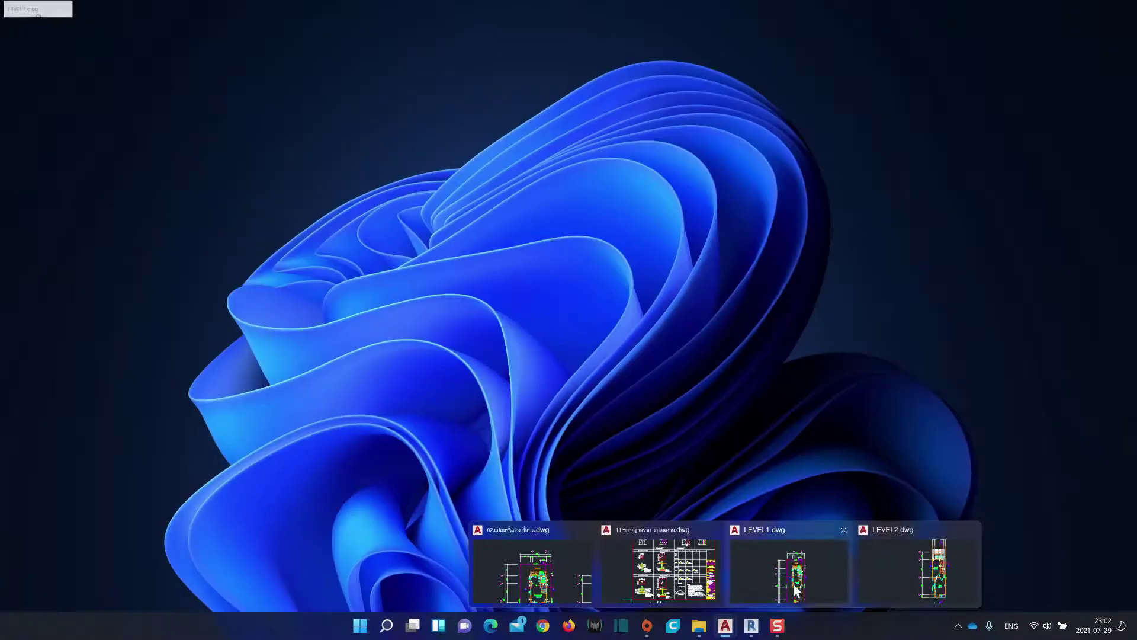
In AutoCAD, review the foundation plan's C2 F2 and C1 F1 caps and their sections
{"action": "left_click", "coordinate": [657, 569]}
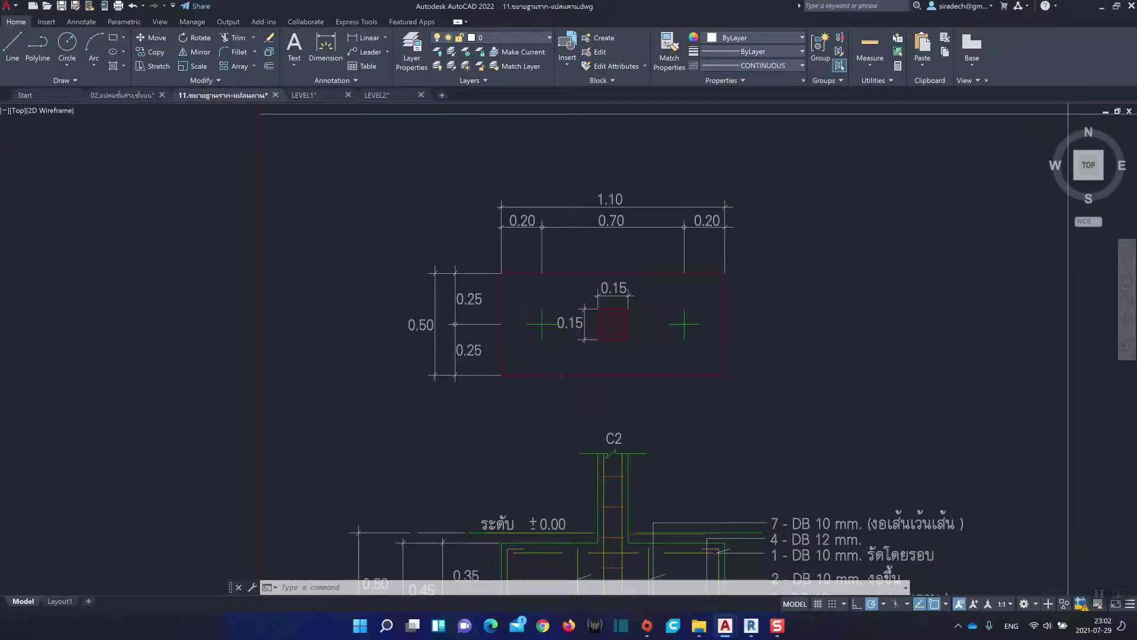
{"action": "scroll", "coordinate": [592, 296], "scroll_direction": "down", "scroll_amount": 5}
{"action": "scroll", "coordinate": [586, 243], "scroll_direction": "up", "scroll_amount": 6}
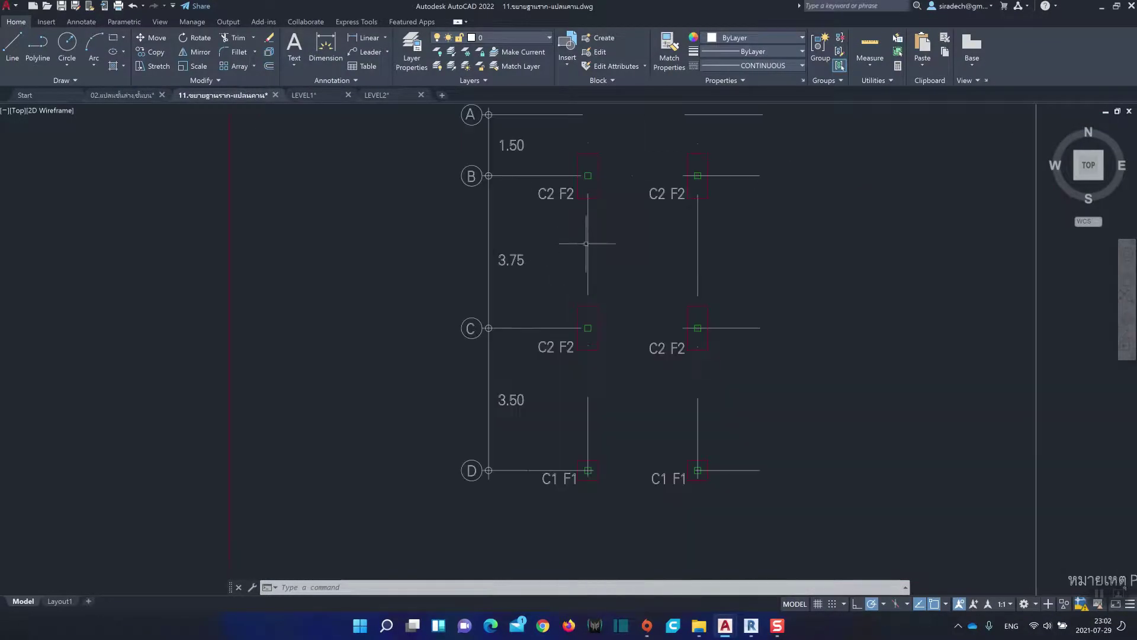
{"action": "scroll", "coordinate": [671, 472], "scroll_direction": "down", "scroll_amount": 2}
{"action": "scroll", "coordinate": [670, 472], "scroll_direction": "down", "scroll_amount": 2}
{"action": "mouse_move", "coordinate": [672, 472]}
{"action": "middle_mouse_down"}
{"action": "mouse_move", "coordinate": [601, 397]}
{"action": "mouse_move", "coordinate": [565, 319]}
{"action": "middle_mouse_up"}
{"action": "scroll", "coordinate": [605, 362], "scroll_direction": "up", "scroll_amount": 1}
{"action": "middle_click_drag", "start_coordinate": [533, 364], "coordinate": [531, 321]}
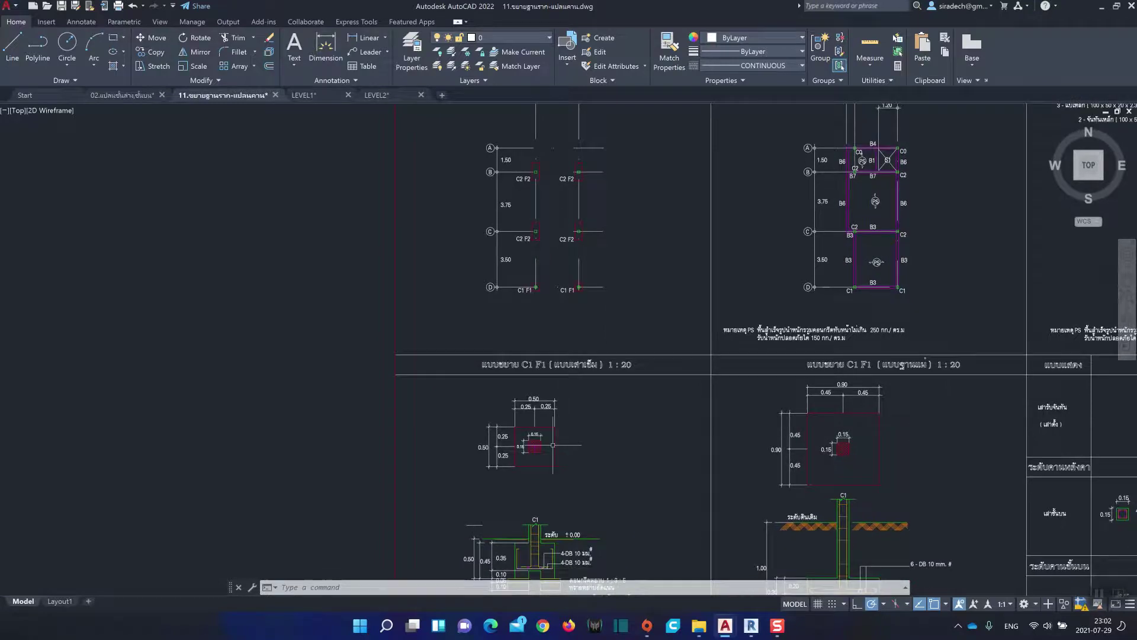
{"action": "middle_click_drag", "start_coordinate": [599, 509], "coordinate": [588, 401]}
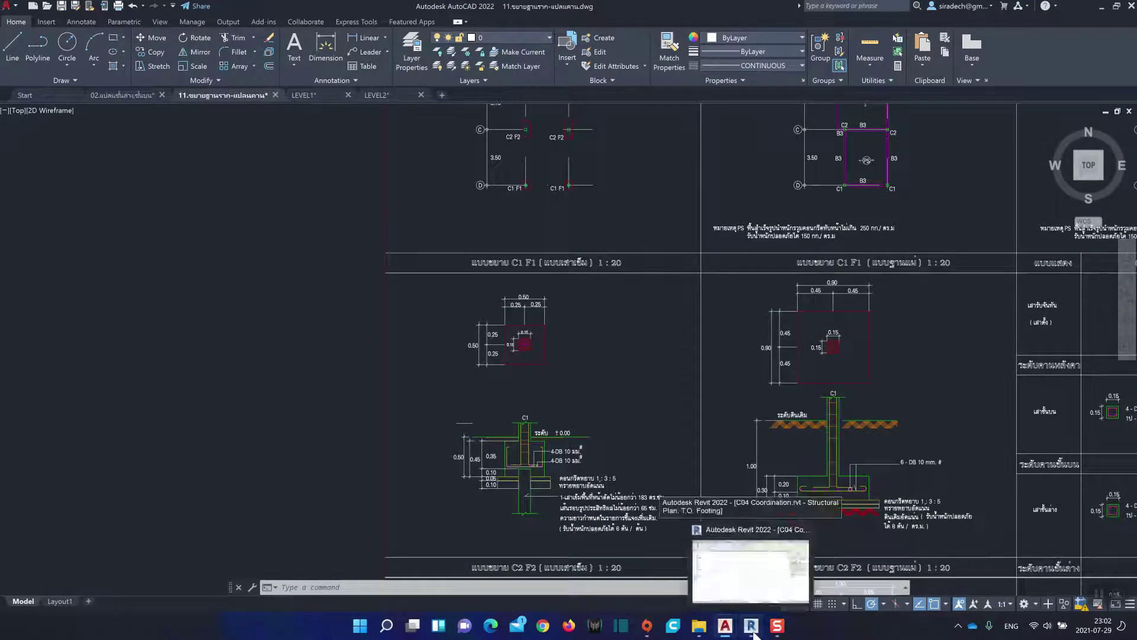
{"action": "left_click", "coordinate": [751, 626]}
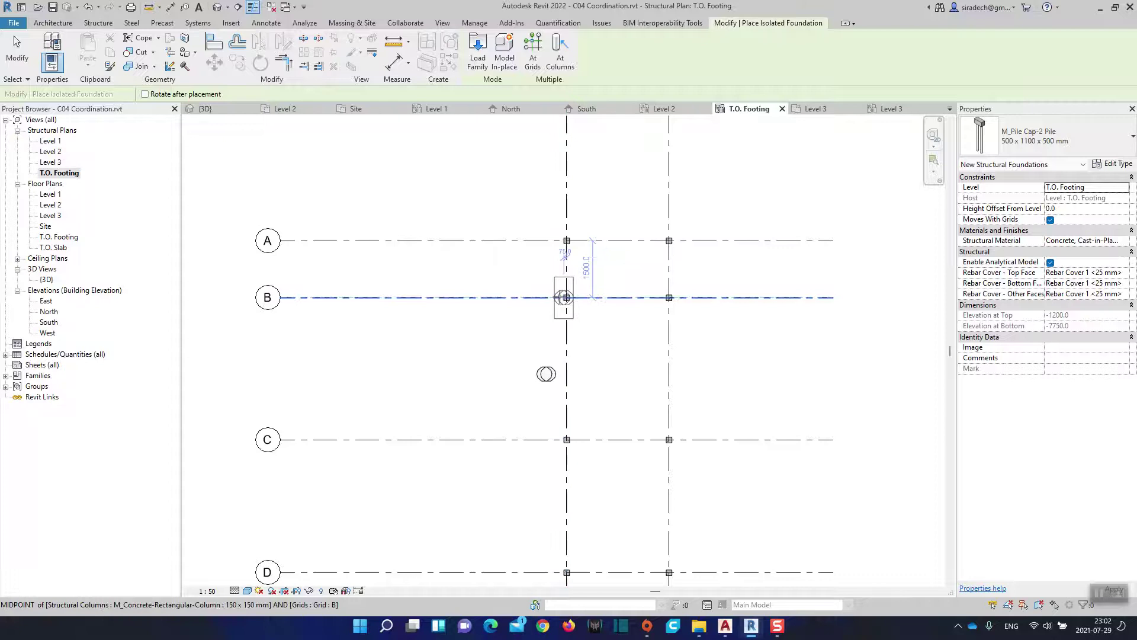
Change the M_Pile Cap-2 Pile type to width 1100 and length 500
{"action": "scroll", "coordinate": [567, 297], "scroll_direction": "up", "scroll_amount": 1}
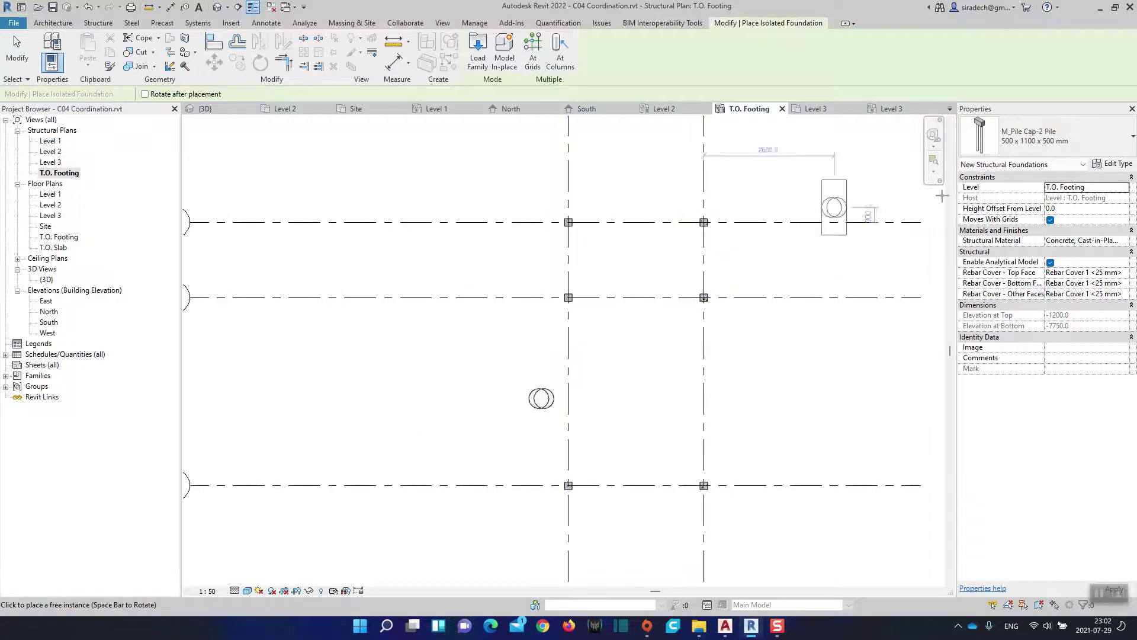
{"action": "left_click", "coordinate": [1127, 167]}
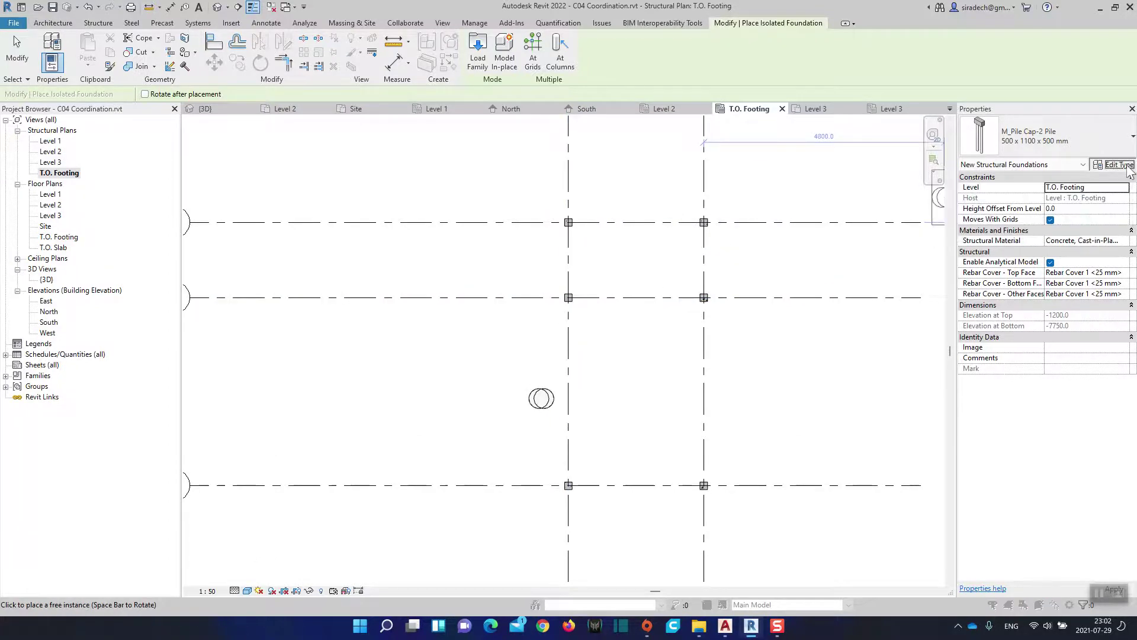
{"action": "left_click", "coordinate": [772, 253]}
{"action": "double_click", "coordinate": [773, 254]}
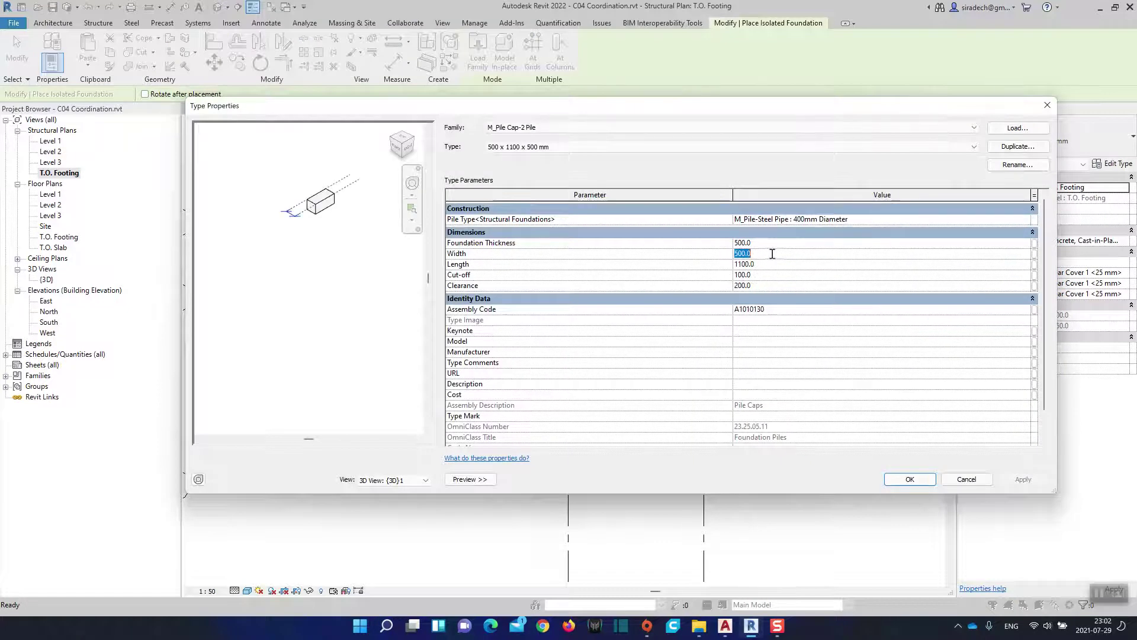
{"action": "type", "text": "1100"}
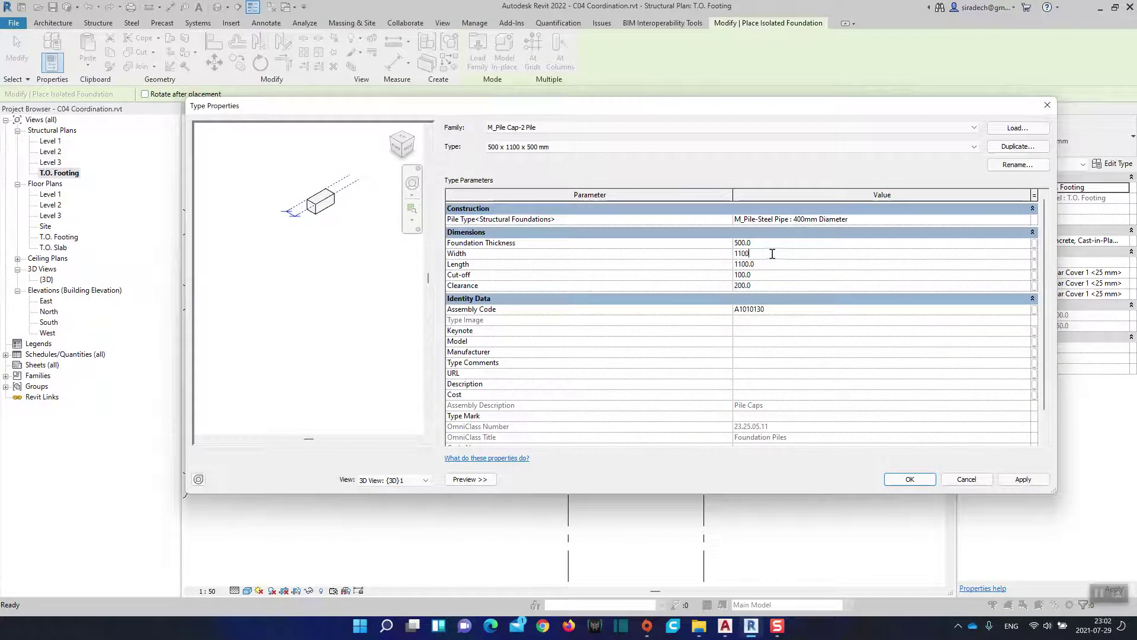
{"action": "double_click", "coordinate": [789, 265]}
{"action": "left_click", "coordinate": [906, 479]}
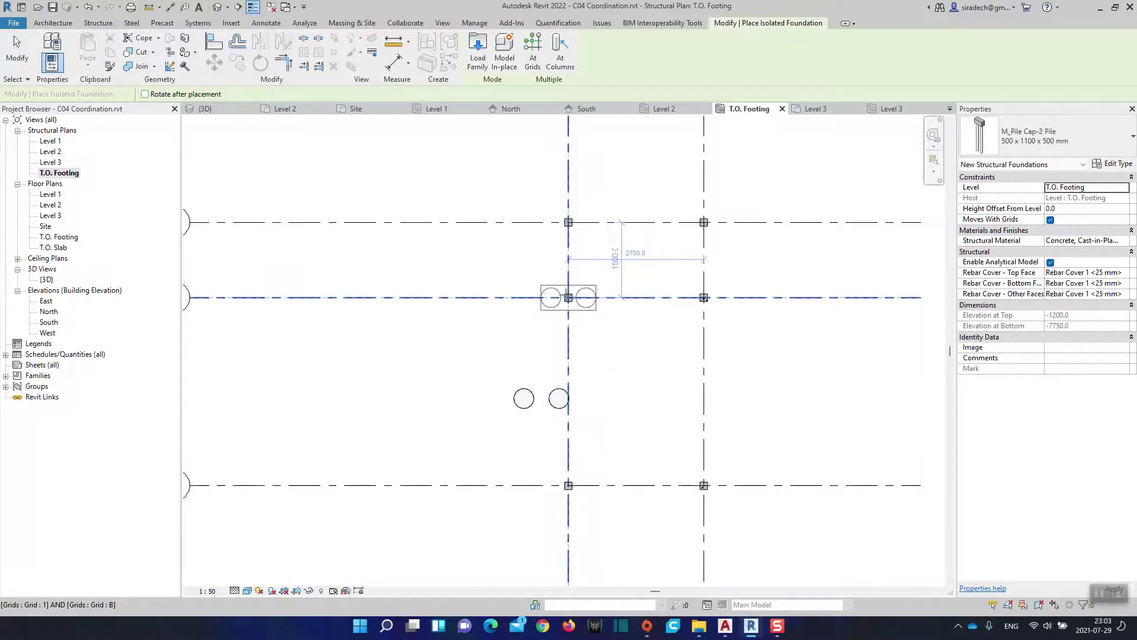
Rotate the two-pile cap vertical and place it at B/1, B/2, C/1 and C/2
{"action": "scroll", "coordinate": [569, 298], "scroll_direction": "down", "scroll_amount": 2}
{"action": "scroll", "coordinate": [569, 297], "scroll_direction": "up", "scroll_amount": 3}
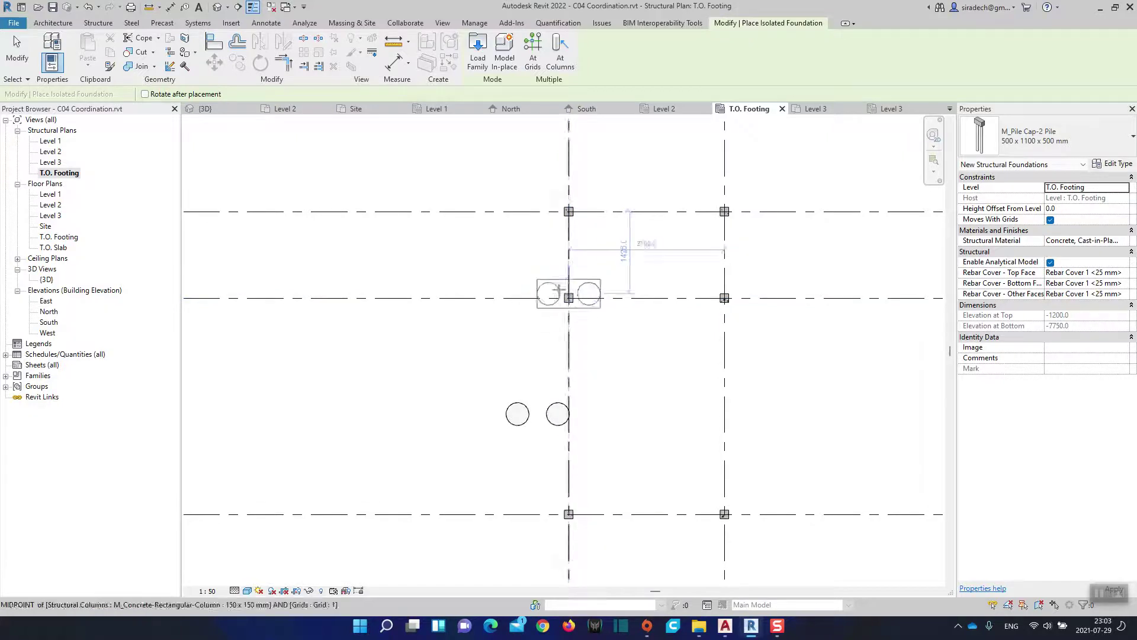
{"action": "key", "text": "space"}
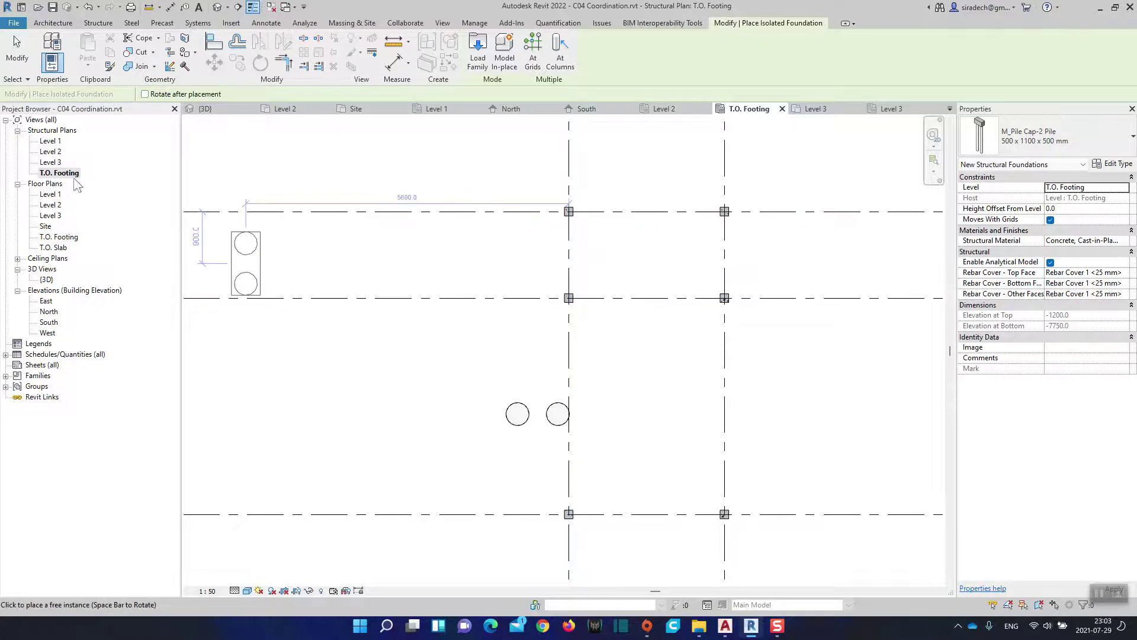
{"action": "left_click", "coordinate": [568, 298]}
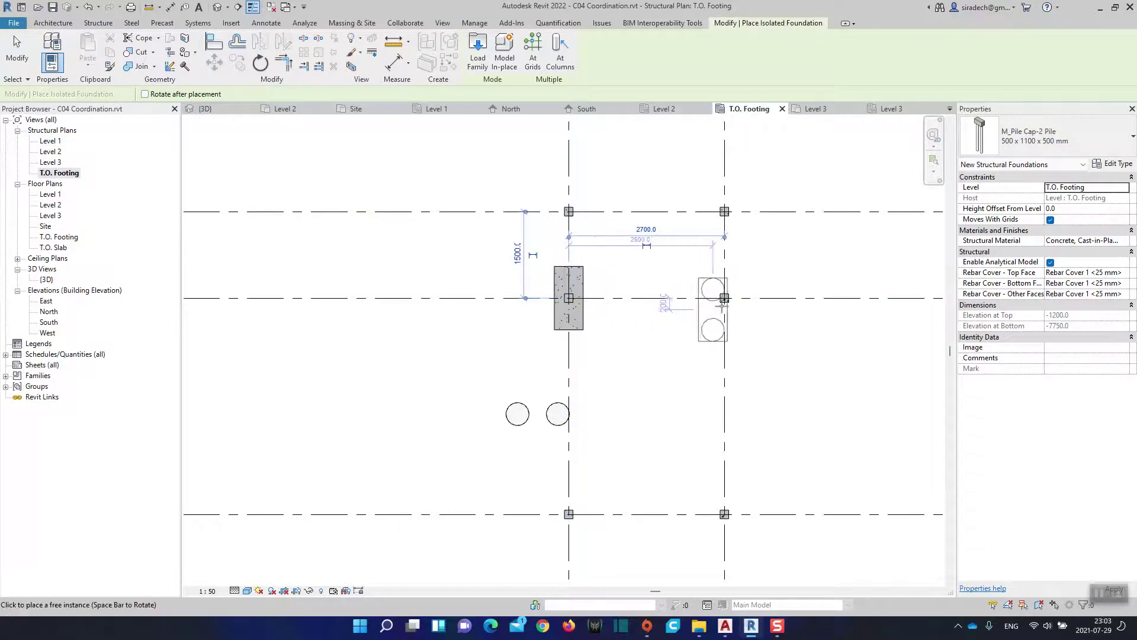
{"action": "left_click", "coordinate": [724, 298]}
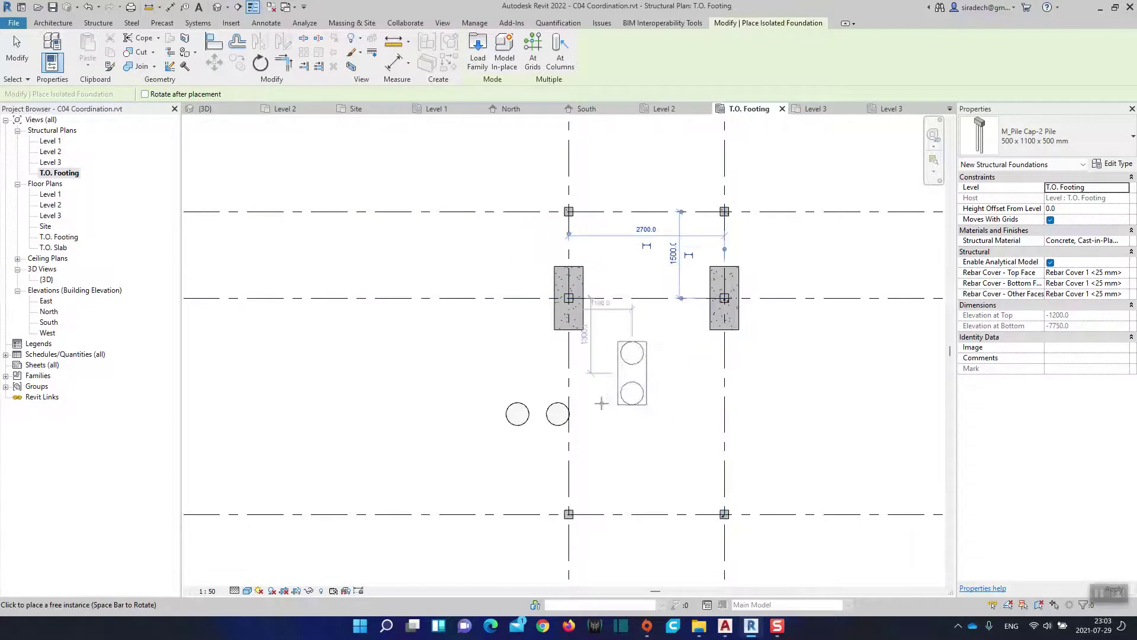
{"action": "left_click", "coordinate": [569, 514]}
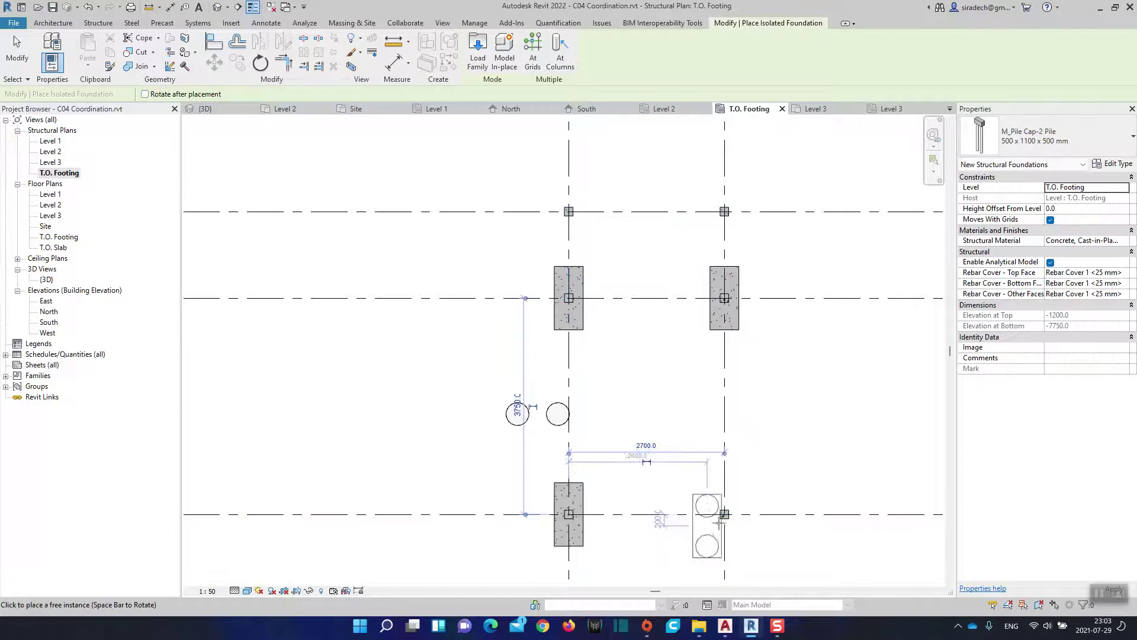
{"action": "left_click", "coordinate": [724, 513]}
Finish placing caps, pan to grids A–D, and restart isolated foundation placement
{"action": "scroll", "coordinate": [655, 508], "scroll_direction": "down", "scroll_amount": 1}
{"action": "middle_click_drag", "start_coordinate": [618, 486], "coordinate": [578, 349]}
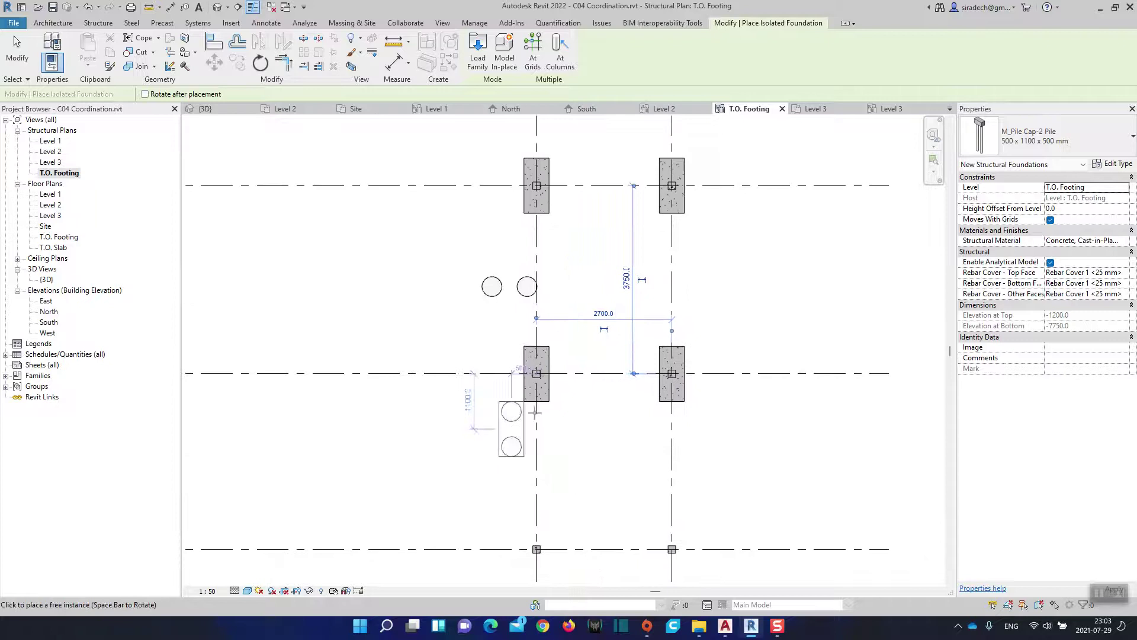
{"action": "key", "text": "Escape"}
{"action": "key", "text": "Escape"}
{"action": "scroll", "coordinate": [608, 449], "scroll_direction": "down", "scroll_amount": 2}
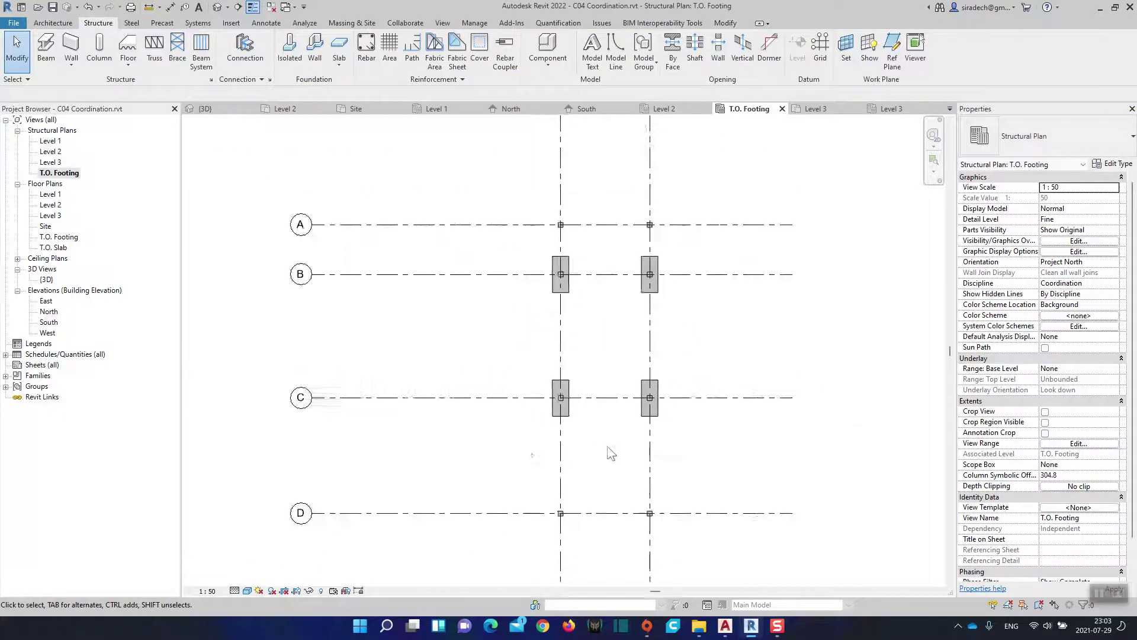
{"action": "middle_click_drag", "start_coordinate": [536, 440], "coordinate": [539, 358]}
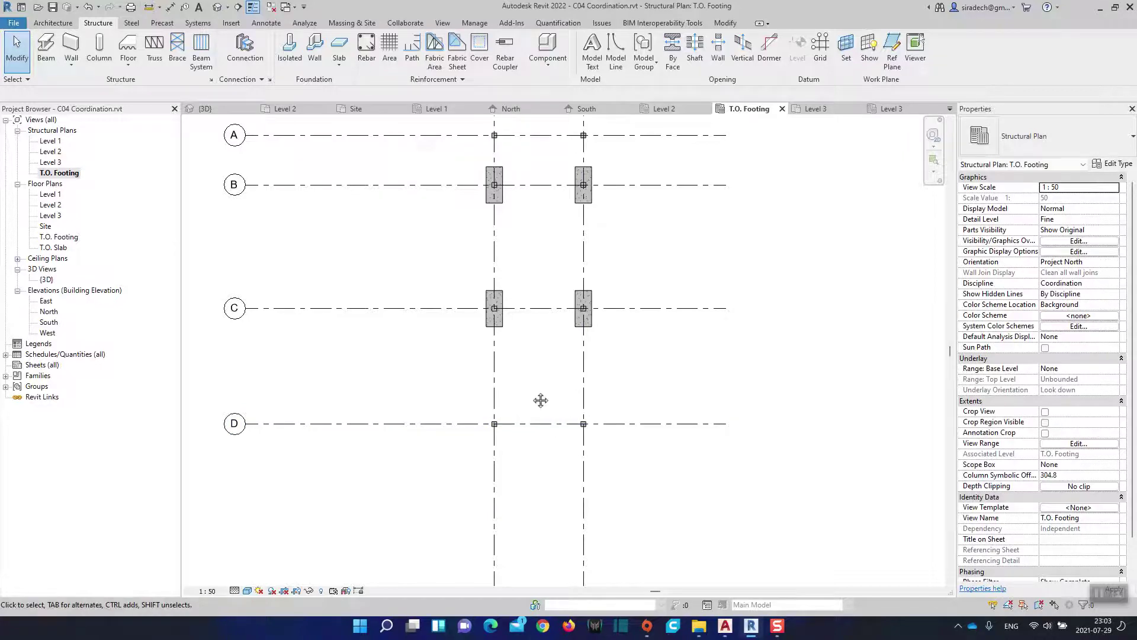
{"action": "middle_click_drag", "start_coordinate": [541, 400], "coordinate": [559, 419]}
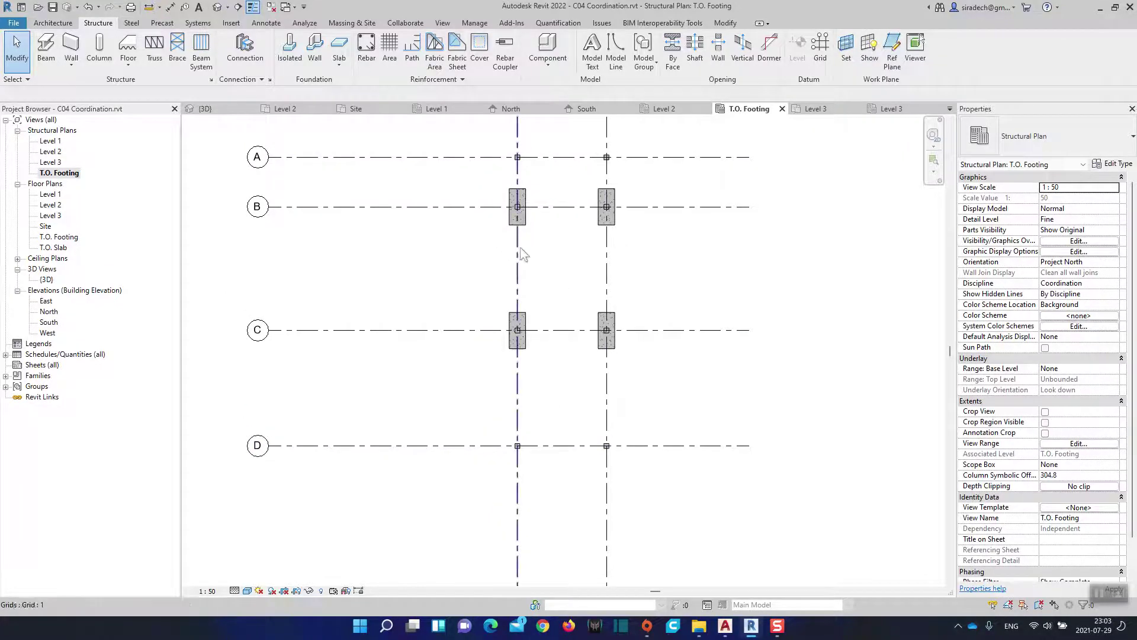
{"action": "left_click", "coordinate": [289, 56]}
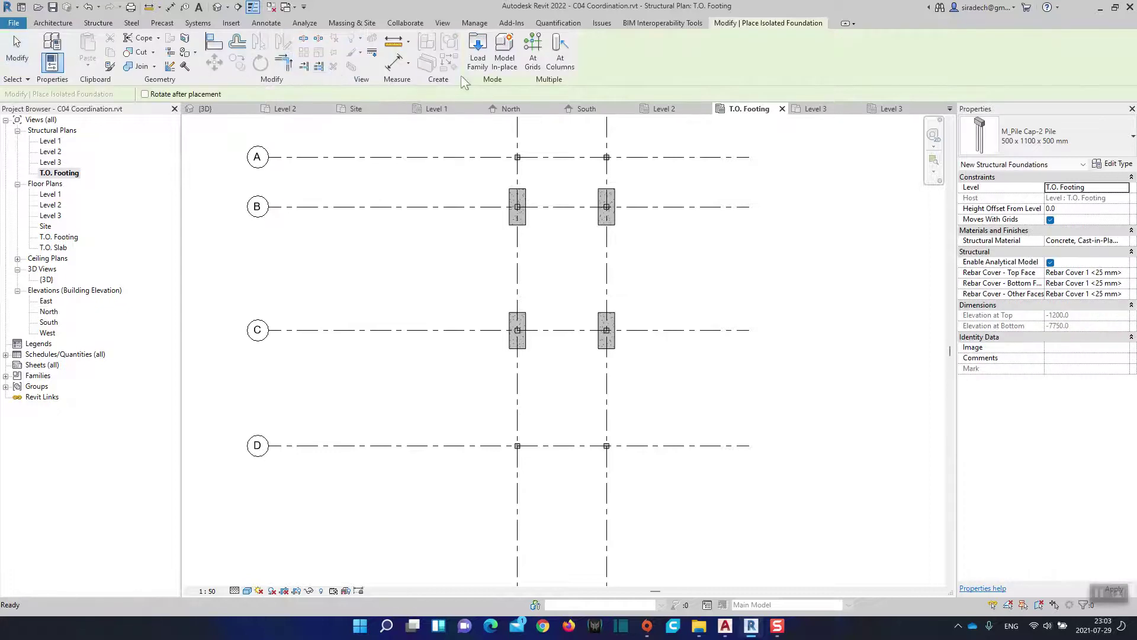
Load the M_Pile Cap-1 Pile.rfa structural foundation family
{"action": "left_click", "coordinate": [476, 64]}
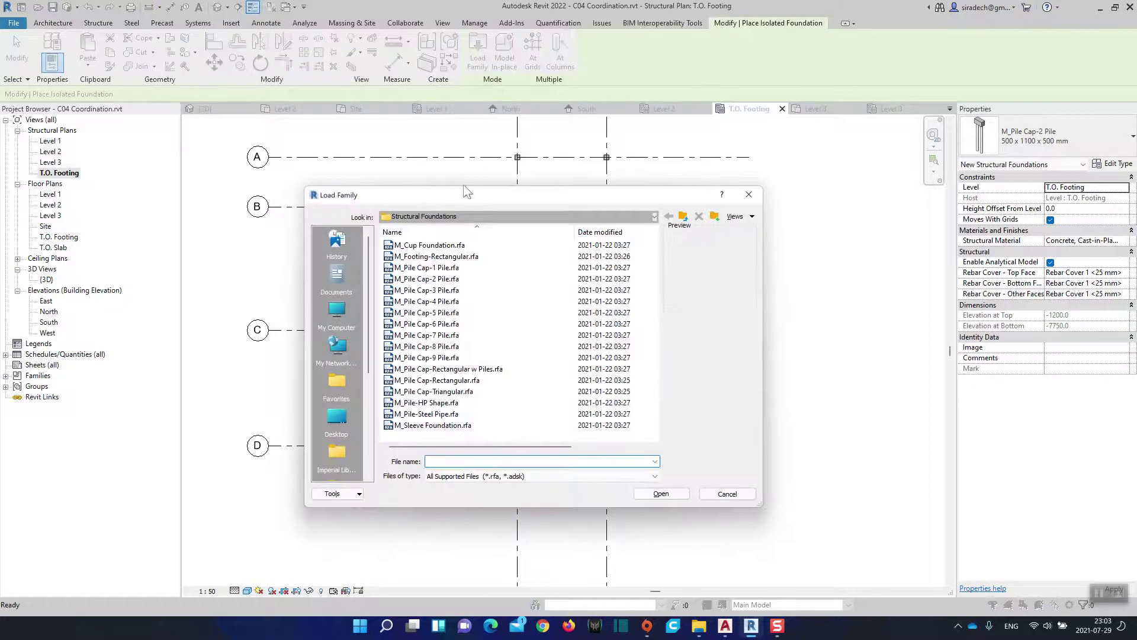
{"action": "left_click", "coordinate": [427, 269]}
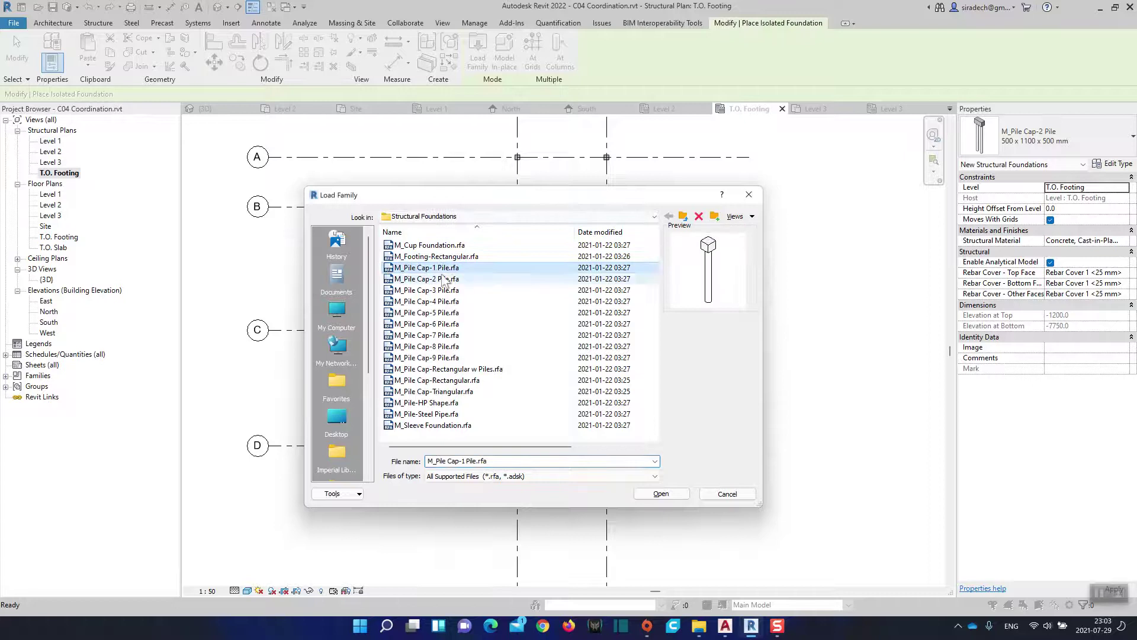
{"action": "left_click", "coordinate": [663, 497]}
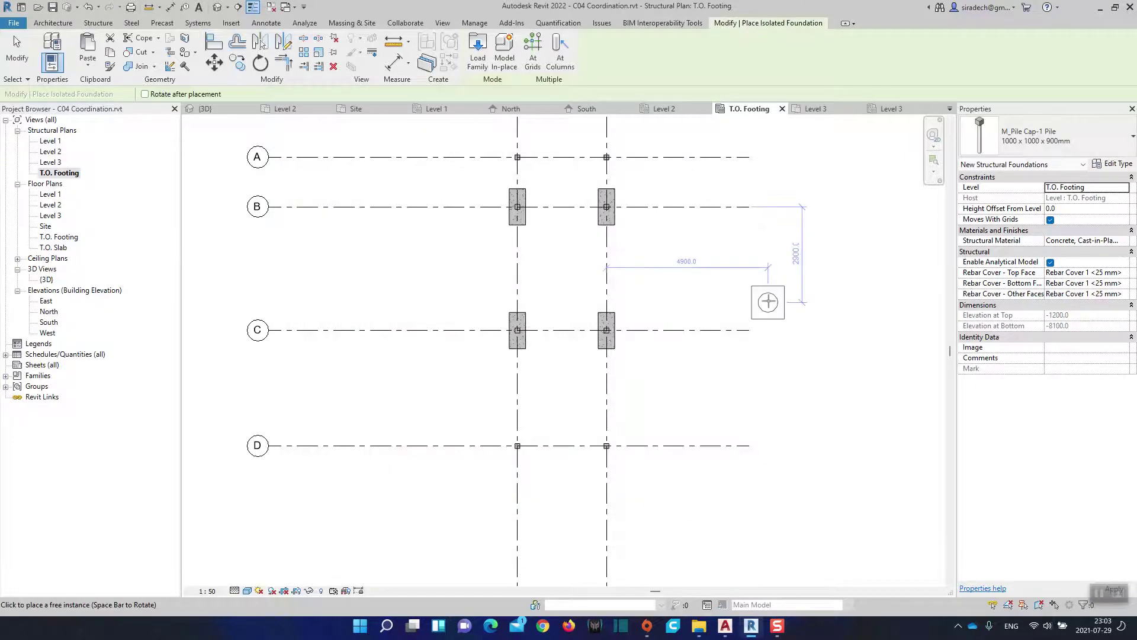
Duplicate the pile cap type as a new type named F1
{"action": "left_click", "coordinate": [1113, 164]}
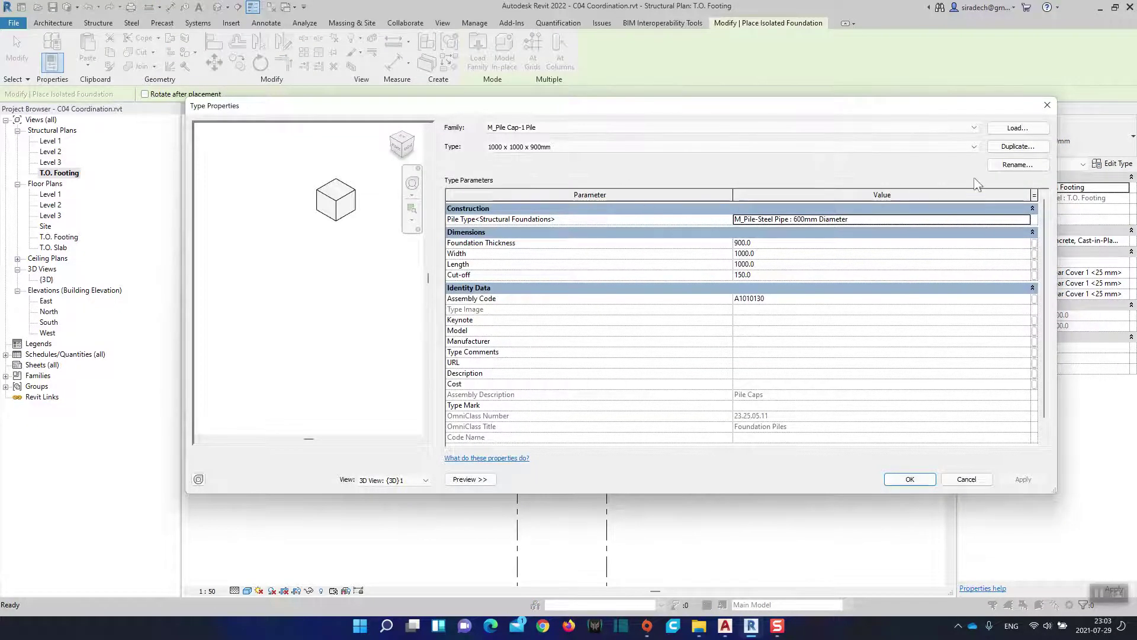
{"action": "left_click", "coordinate": [1017, 146]}
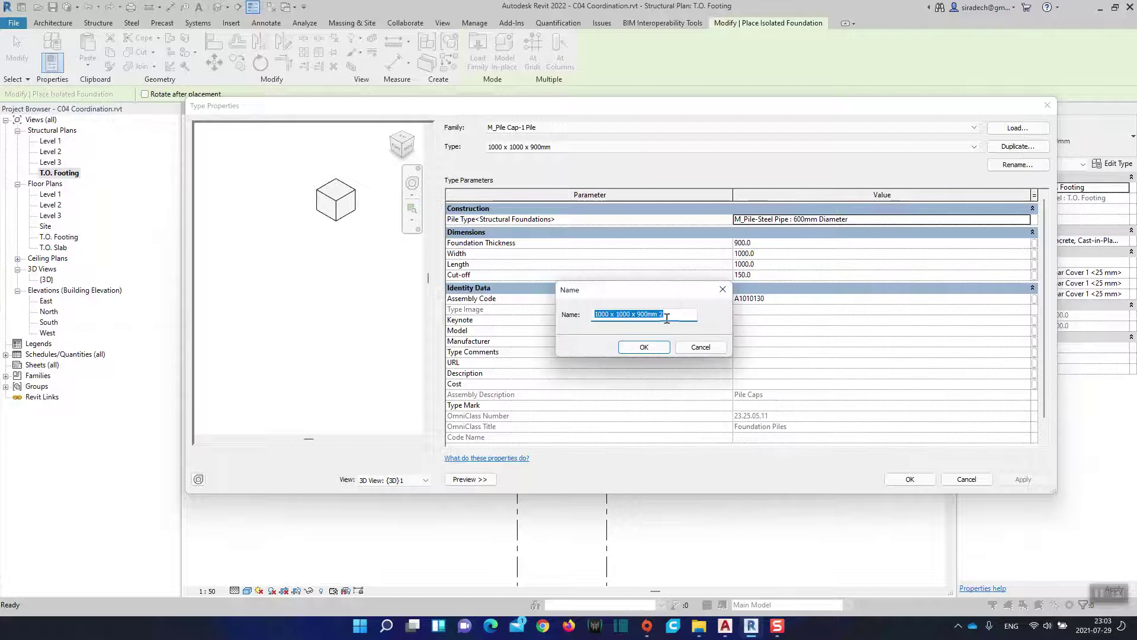
{"action": "type", "text": "F1"}
{"action": "left_click", "coordinate": [643, 349]}
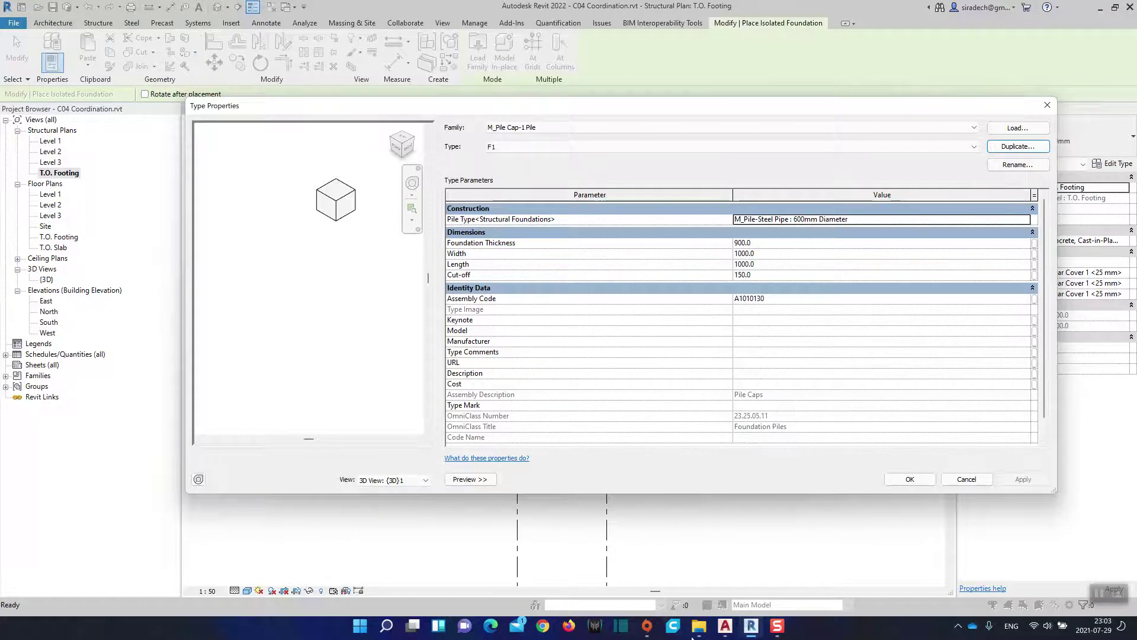
{"action": "mouse_move", "coordinate": [724, 626]}
{"action": "left_click", "coordinate": [631, 555]}
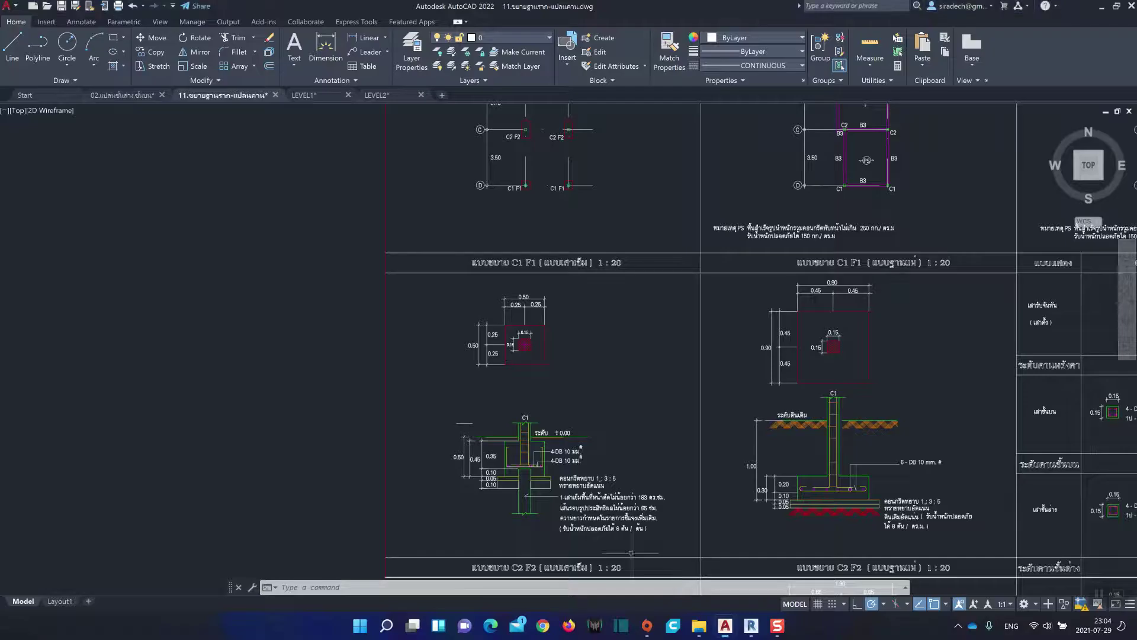
Zoom and pan AutoCAD to inspect the C1 F1 footing section detail
{"action": "scroll", "coordinate": [523, 428], "scroll_direction": "up", "scroll_amount": 6}
{"action": "middle_click_drag", "start_coordinate": [487, 463], "coordinate": [539, 302]}
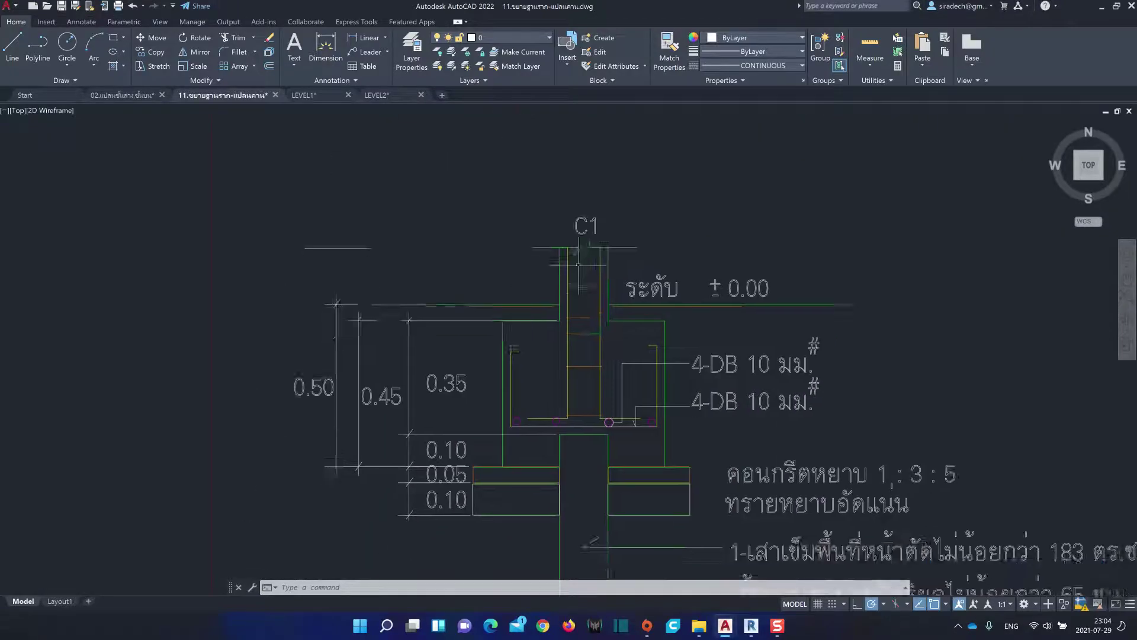
{"action": "scroll", "coordinate": [539, 302], "scroll_direction": "down", "scroll_amount": 2}
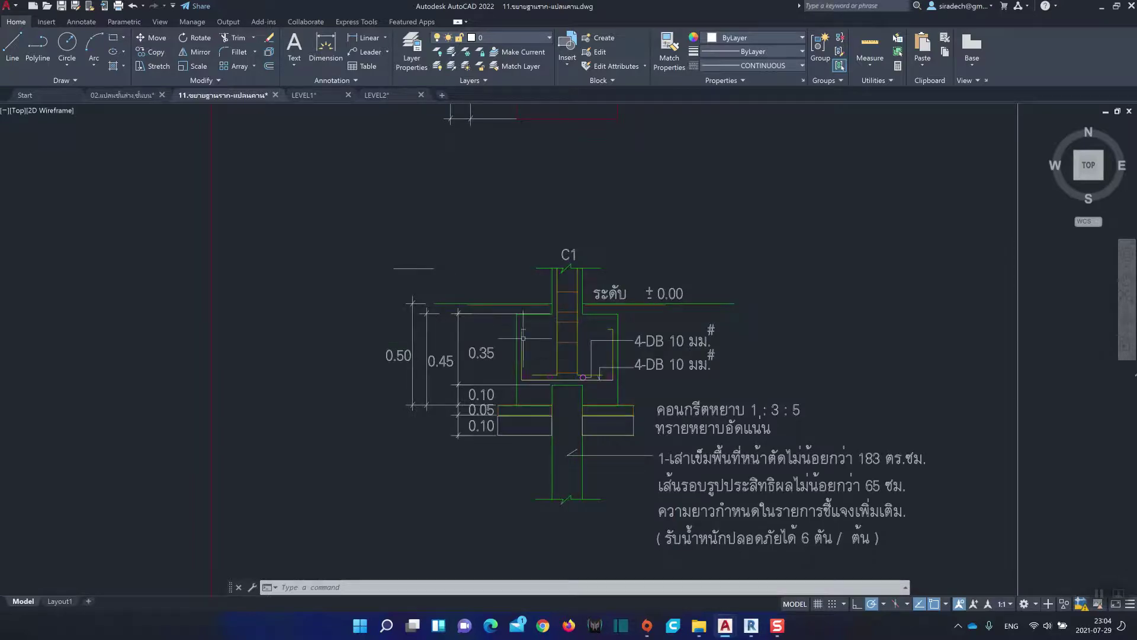
{"action": "scroll", "coordinate": [534, 370], "scroll_direction": "down", "scroll_amount": 5}
{"action": "middle_click_drag", "start_coordinate": [535, 370], "coordinate": [501, 329]}
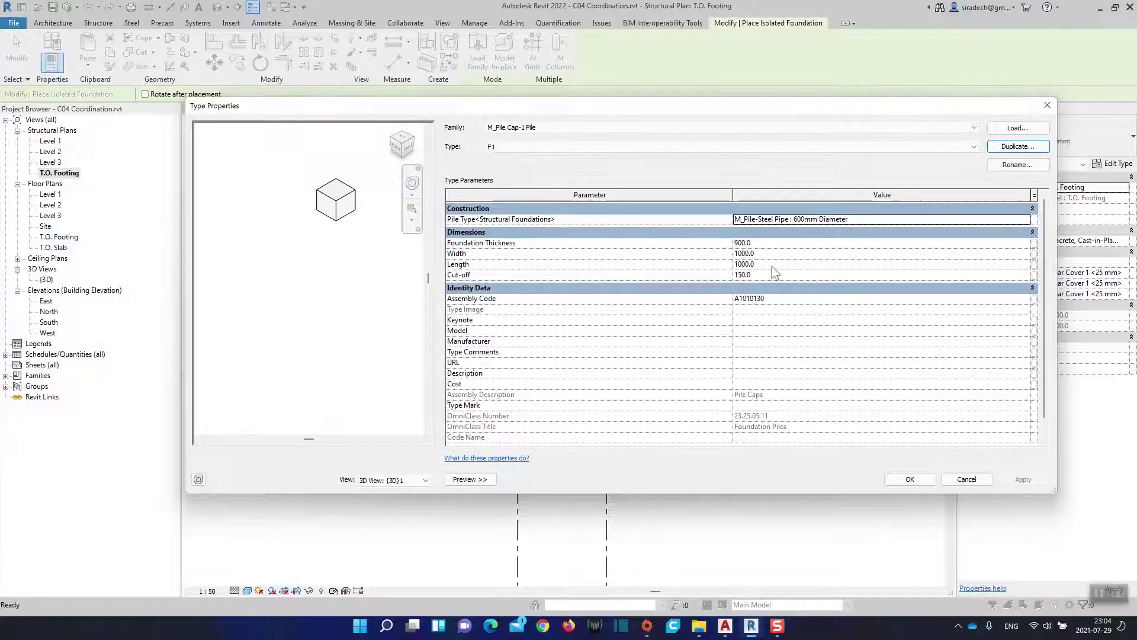
Enter 450 as the F1 type's Foundation Thickness in Revit
{"action": "left_click", "coordinate": [767, 243]}
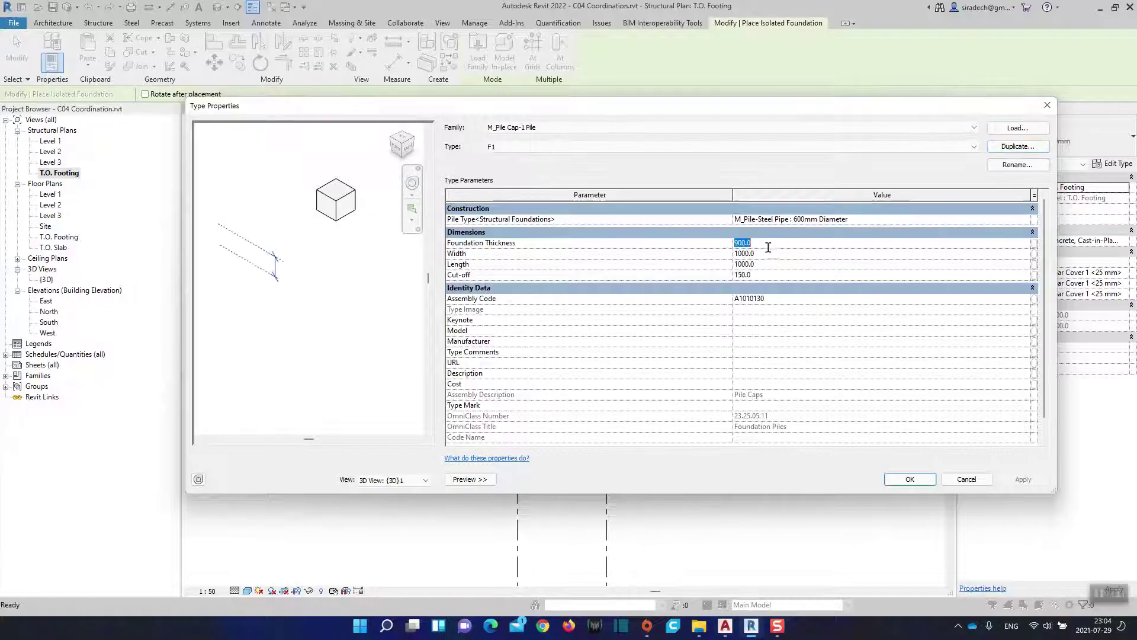
{"action": "type", "text": "450"}
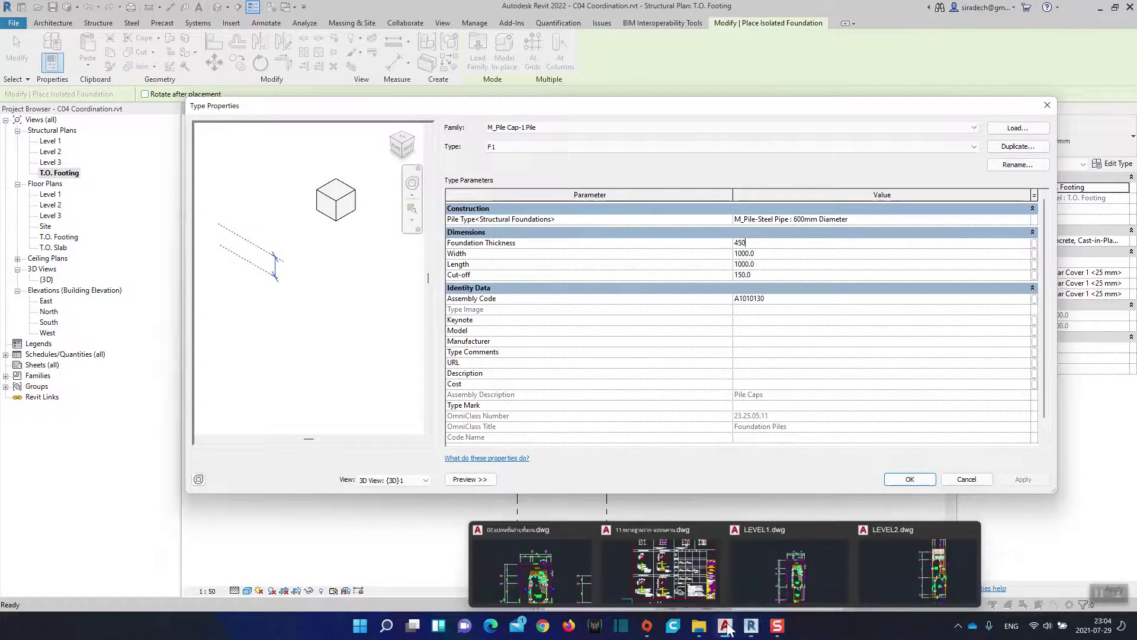
{"action": "left_click", "coordinate": [688, 596]}
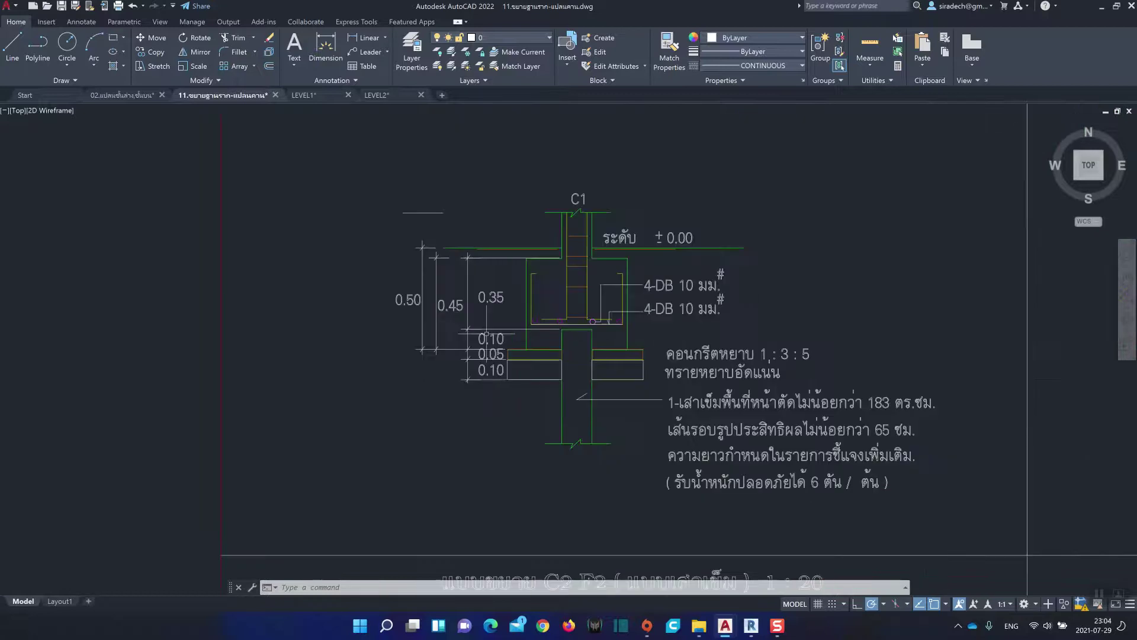
Check the 0.50 m C1 F1 plan size, then set F1 Width to 500
{"action": "scroll", "coordinate": [509, 259], "scroll_direction": "up", "scroll_amount": 2}
{"action": "scroll", "coordinate": [506, 249], "scroll_direction": "up", "scroll_amount": 4}
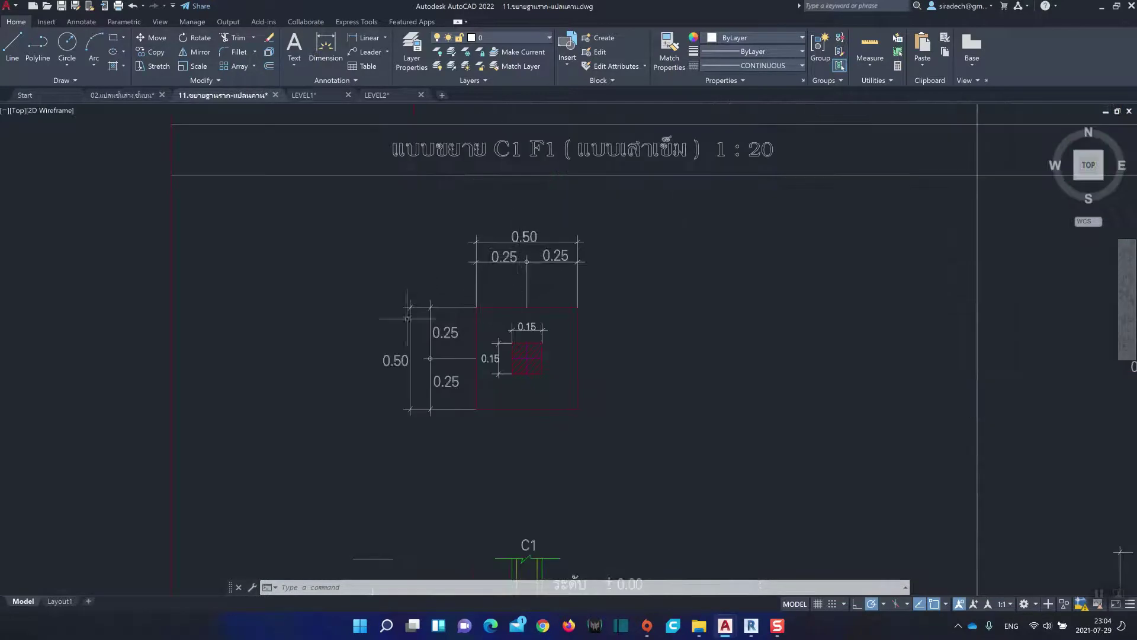
{"action": "left_click", "coordinate": [751, 626]}
{"action": "left_click", "coordinate": [773, 253]}
{"action": "type", "text": "500"}
{"action": "key", "text": "Return"}
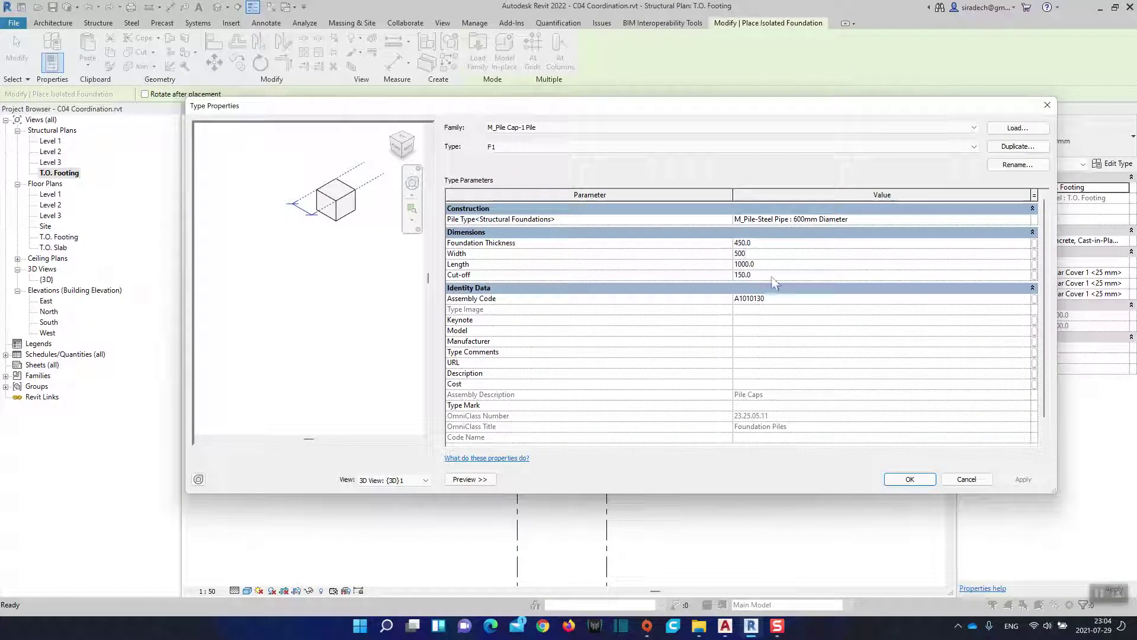
Set F1 Length to 500 with an M_Pile-Steel Pipe 400mm Diameter pile, and confirm
{"action": "left_click", "coordinate": [772, 265]}
{"action": "type", "text": "500"}
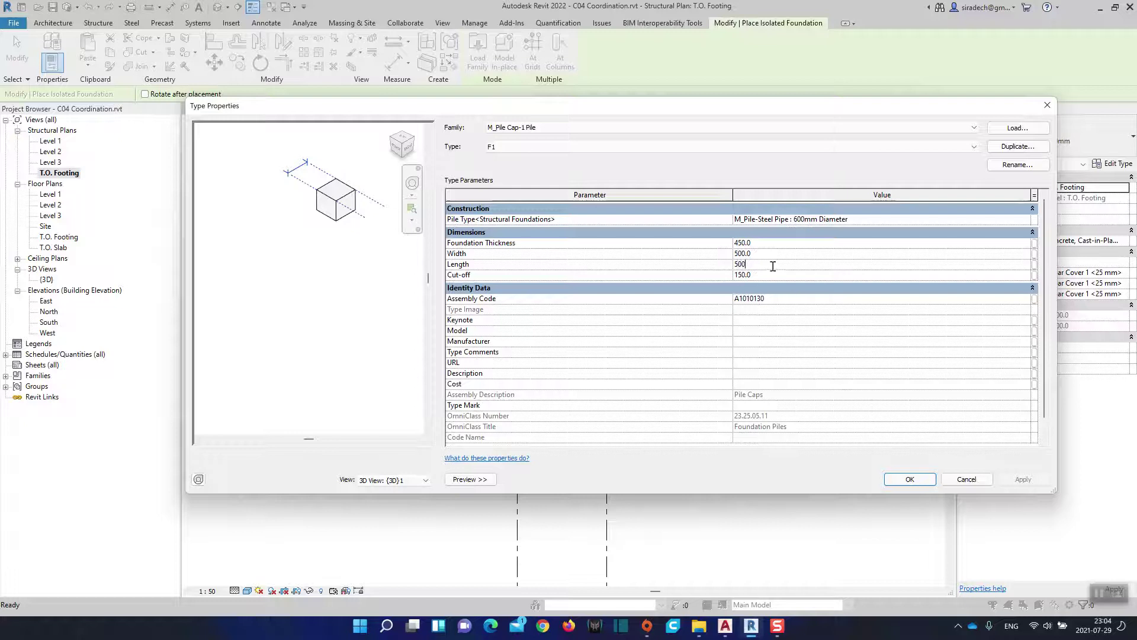
{"action": "key", "text": "Return"}
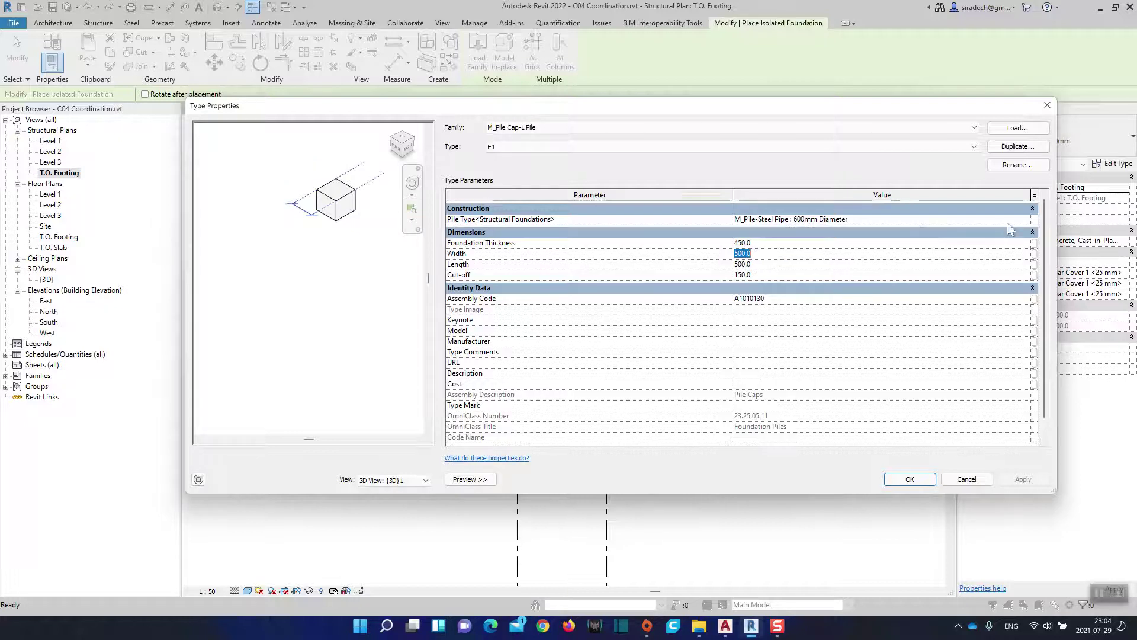
{"action": "left_click", "coordinate": [1024, 219]}
{"action": "left_click", "coordinate": [823, 230]}
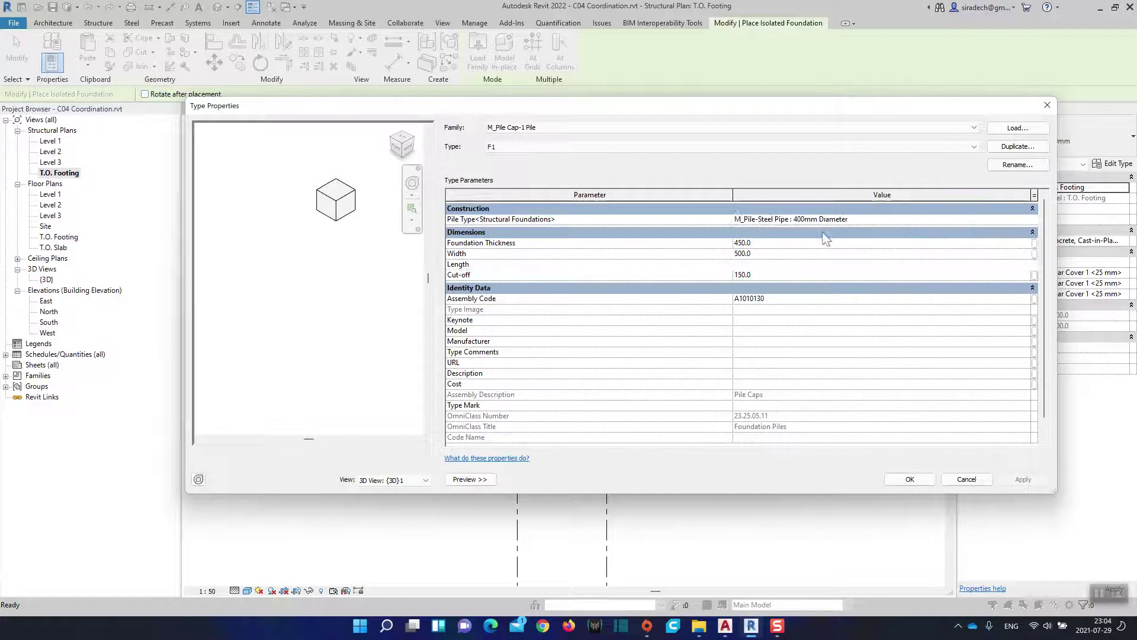
{"action": "left_click", "coordinate": [909, 481]}
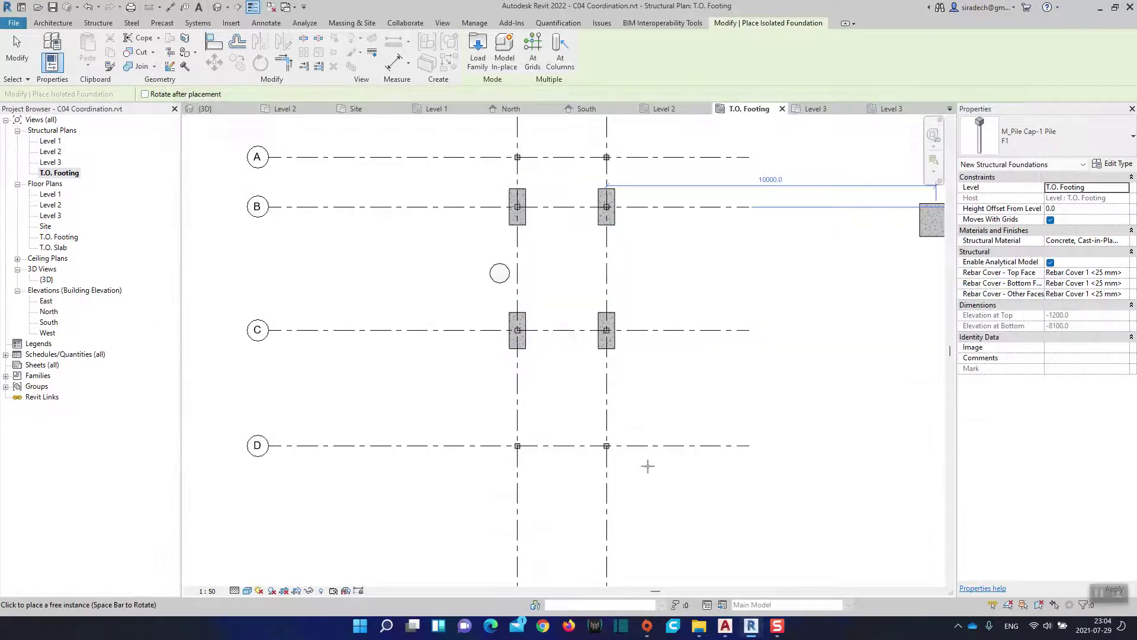
Place F1 single-pile caps at grid intersections D/1 and D/2, then finish
{"action": "scroll", "coordinate": [518, 445], "scroll_direction": "up", "scroll_amount": 3}
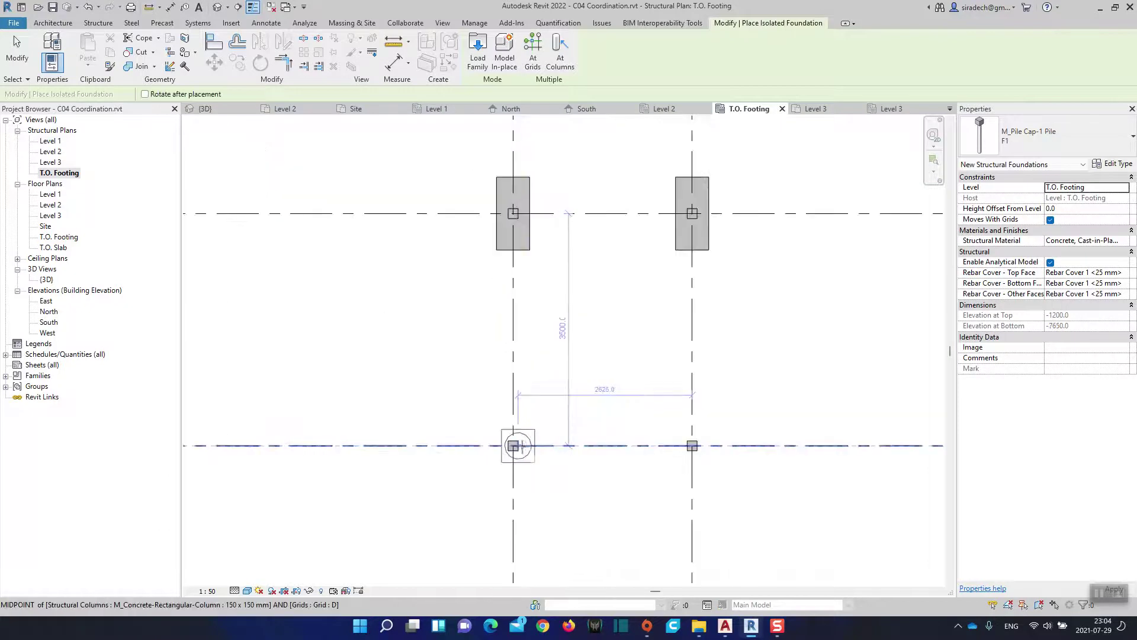
{"action": "left_click", "coordinate": [513, 446]}
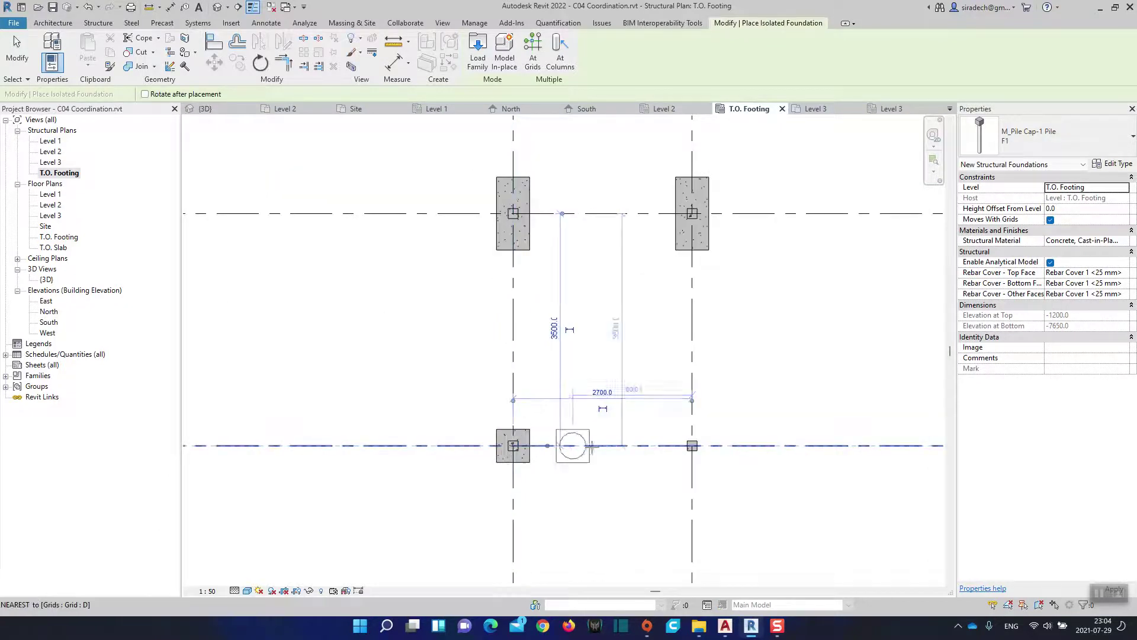
{"action": "left_click", "coordinate": [692, 446]}
{"action": "scroll", "coordinate": [622, 449], "scroll_direction": "down", "scroll_amount": 4}
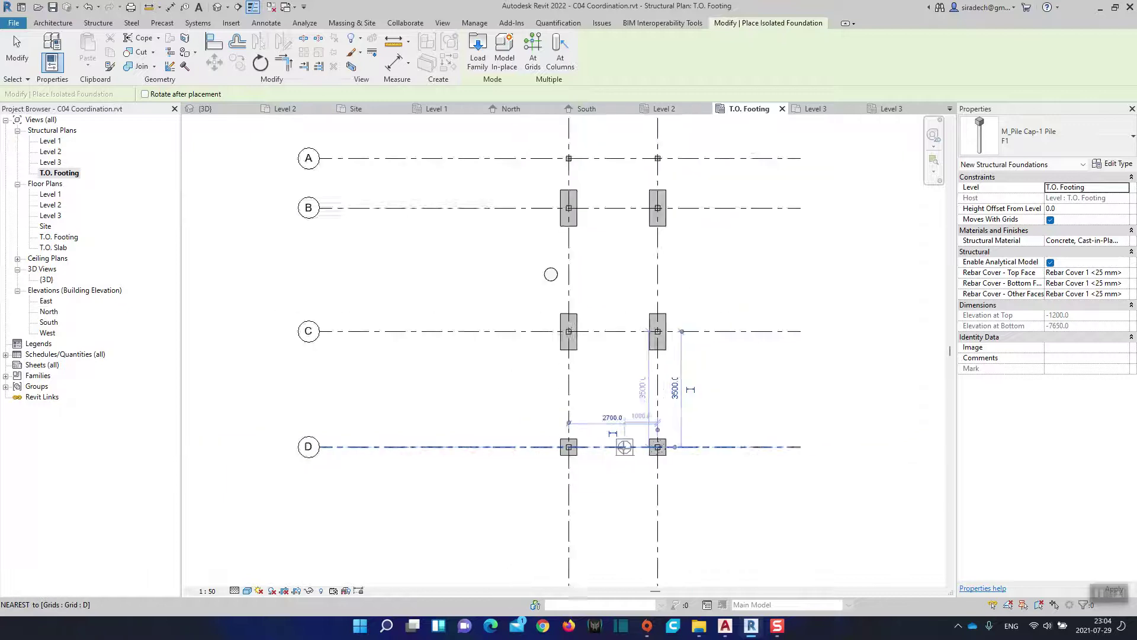
{"action": "key", "text": "Escape"}
{"action": "key", "text": "Escape"}
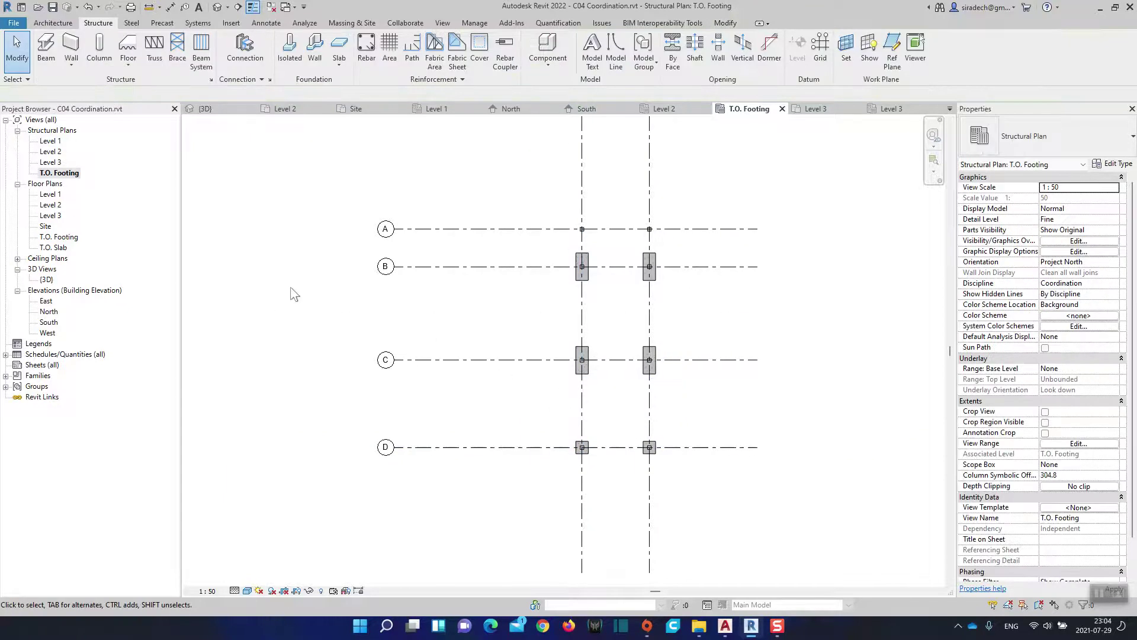
Open the {3D} view and pan to see all six pile caps and piles
{"action": "double_click", "coordinate": [47, 280]}
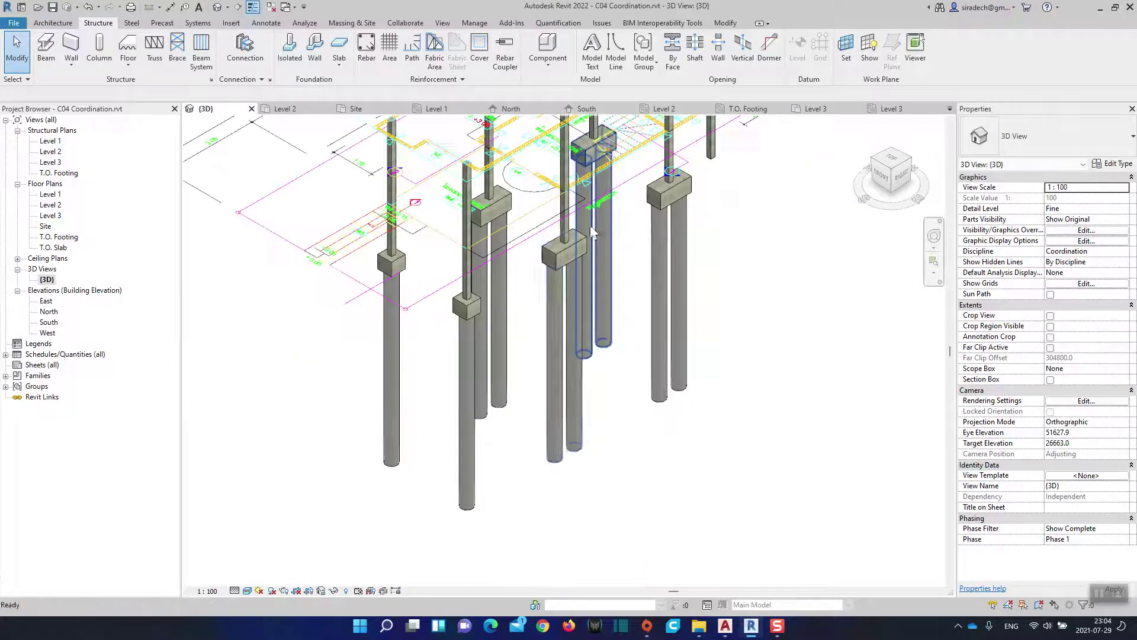
{"action": "mouse_move", "coordinate": [600, 383]}
{"action": "middle_mouse_down"}
{"action": "mouse_move", "coordinate": [535, 396]}
{"action": "mouse_move", "coordinate": [557, 410]}
{"action": "middle_mouse_up"}
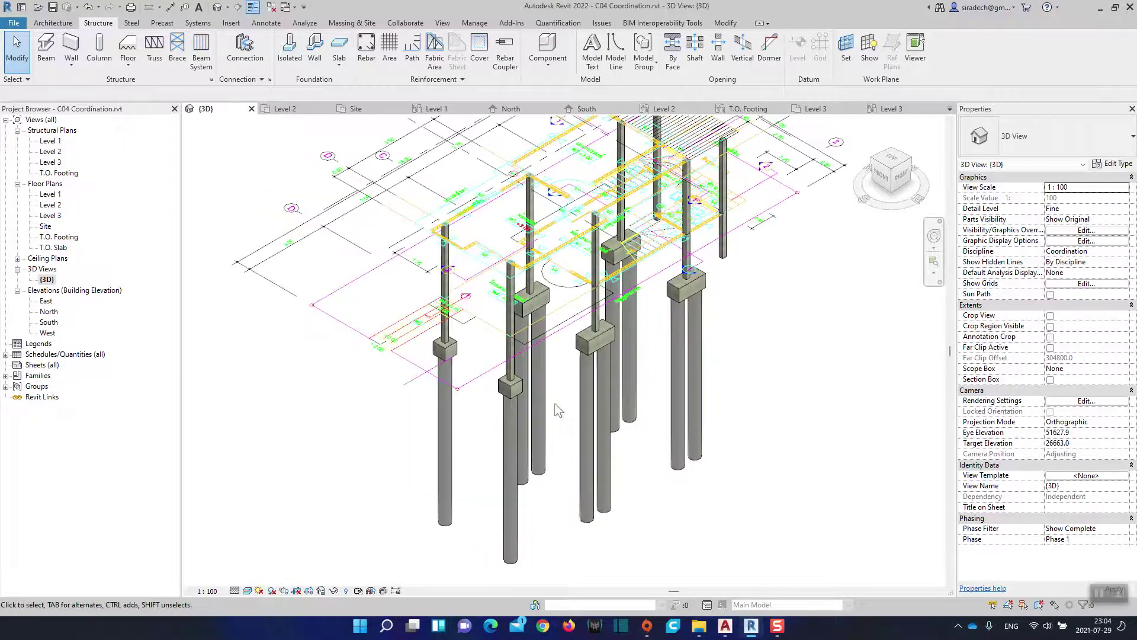